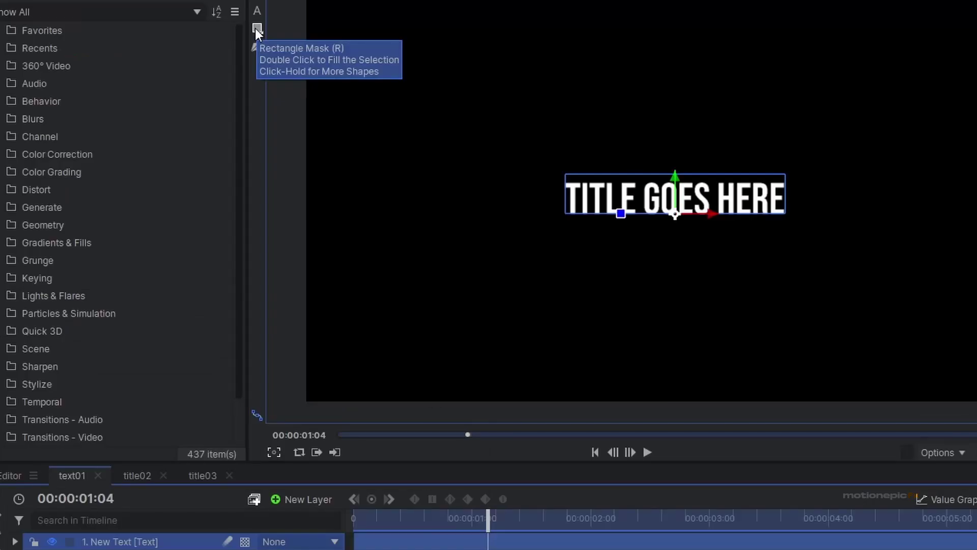
# Step: Draw a rectangle mask around the TITLE GOES HERE text on the New Text layer
pyautogui.click(427, 74)
pyautogui.moveTo(482, 124); pyautogui.dragTo(840, 274)
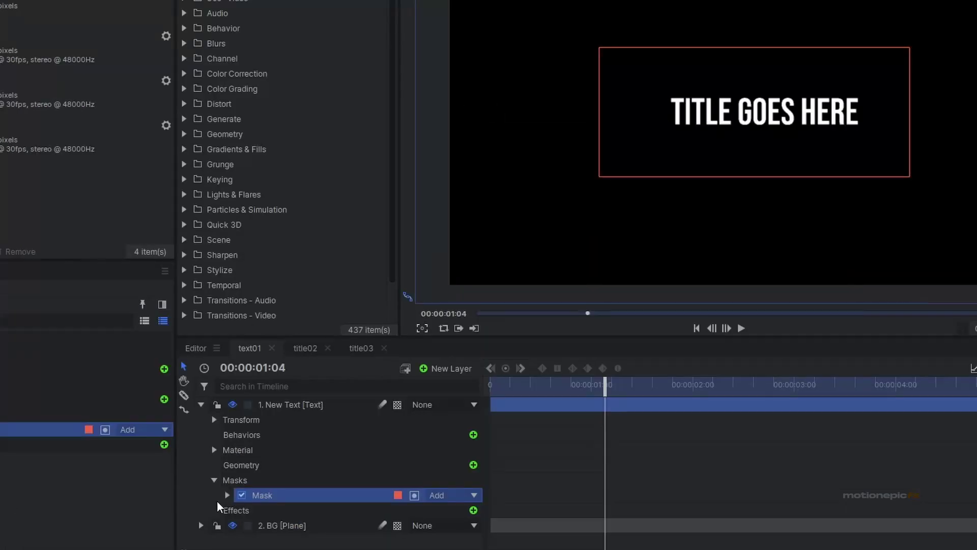
# Step: Set the title mask's Feather Strength to 30 px
pyautogui.click(46, 549)
pyautogui.click(241, 510)
pyautogui.scroll(-2, 242, 508)
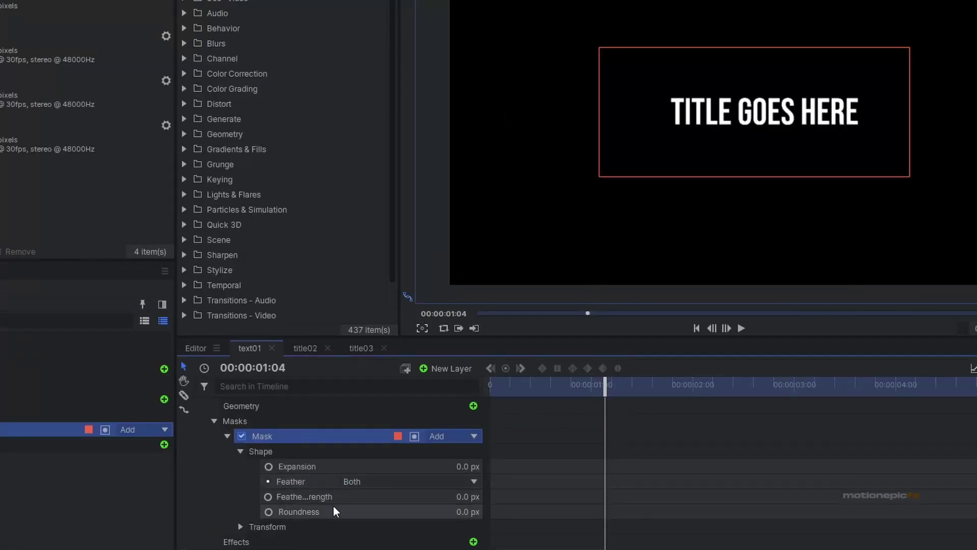
pyautogui.click(474, 496)
pyautogui.scroll(2, 231, 496)
pyautogui.click(227, 494)
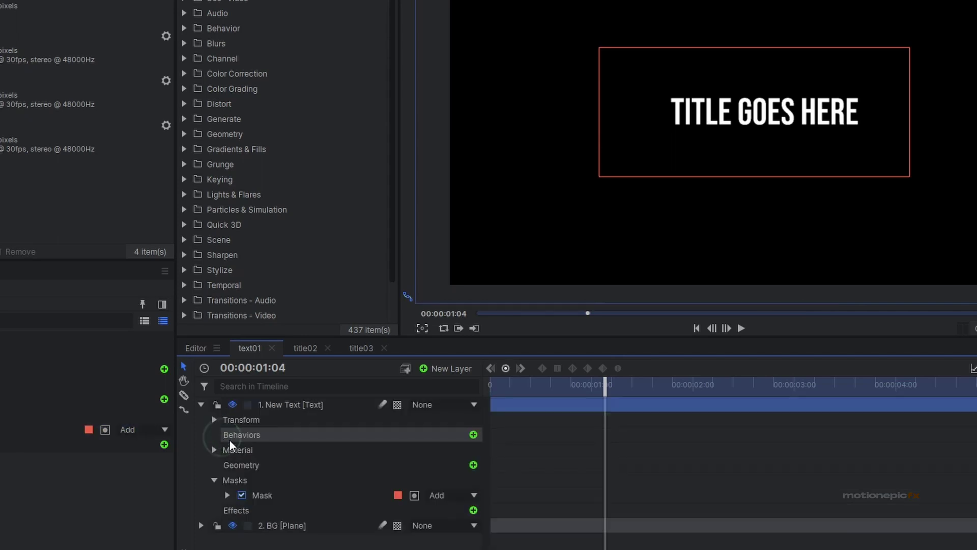
# Step: Expand the mask's Transform properties and move the playhead to 1 second
pyautogui.click(228, 491)
pyautogui.scroll(-2, 239, 491)
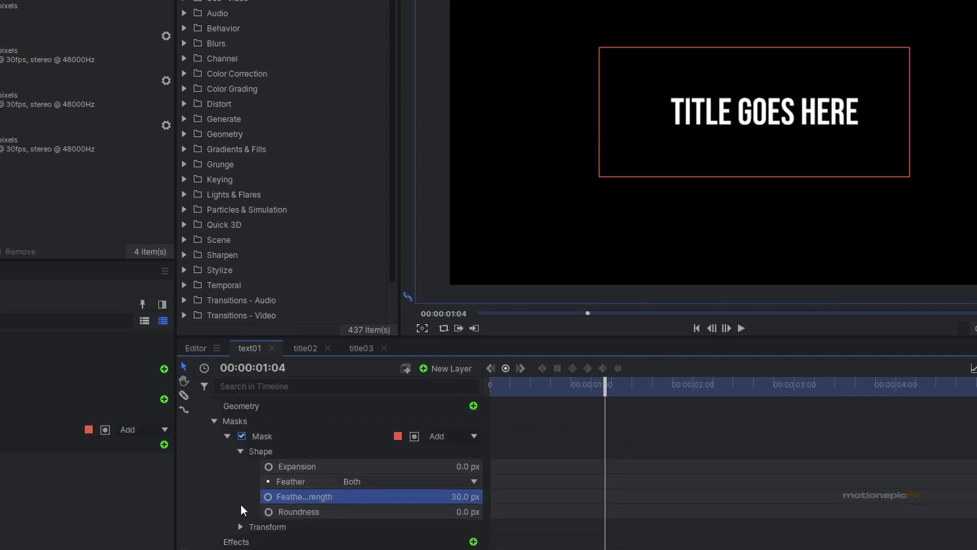
pyautogui.click(240, 527)
pyautogui.scroll(-3, 285, 453)
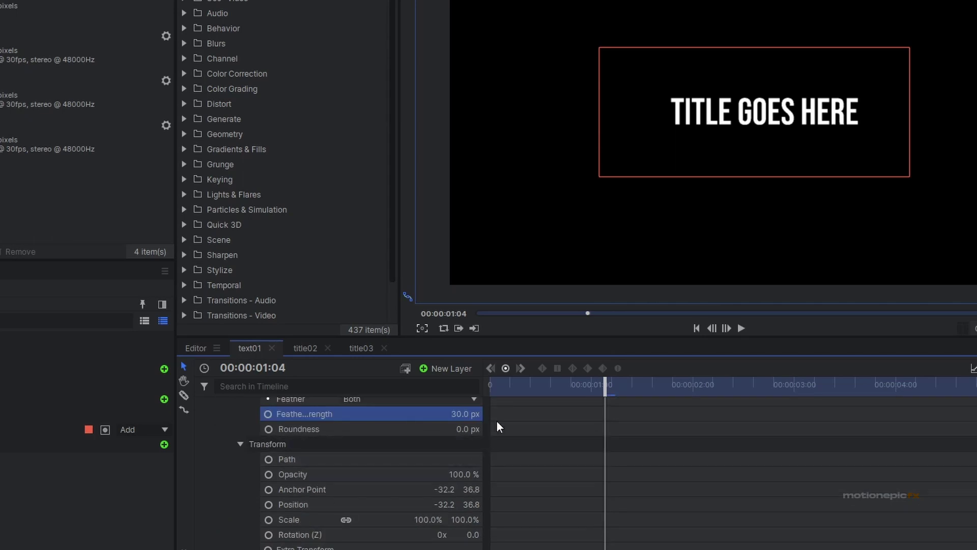
pyautogui.moveTo(604, 384); pyautogui.dragTo(491, 397)
# Step: Keyframe mask Position at 1:00, set X to -417.2 at 0:00, and preview the wipe
pyautogui.click(268, 504)
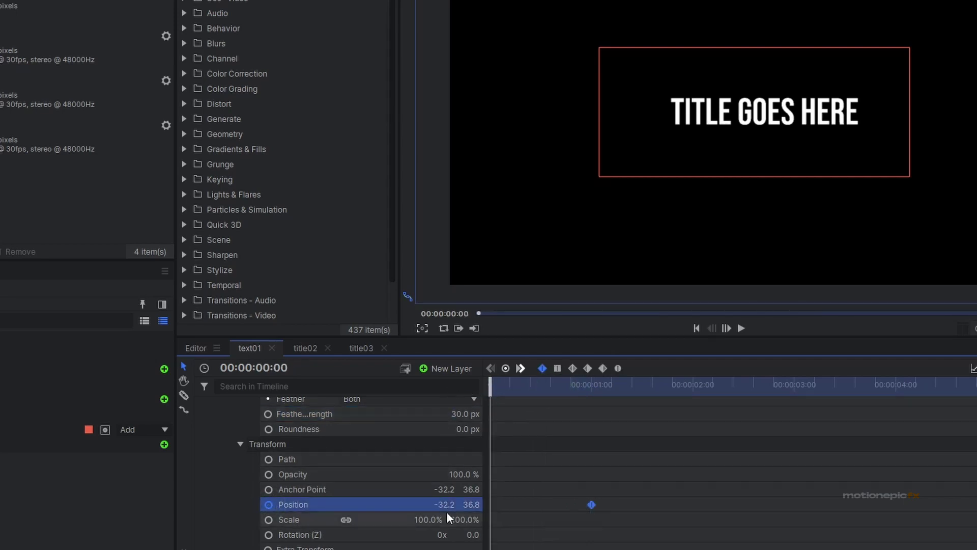
pyautogui.moveTo(441, 504)
pyautogui.mouseDown()
pyautogui.moveTo(245, 503)
pyautogui.moveTo(446, 503)
pyautogui.mouseUp()
pyautogui.press('space')
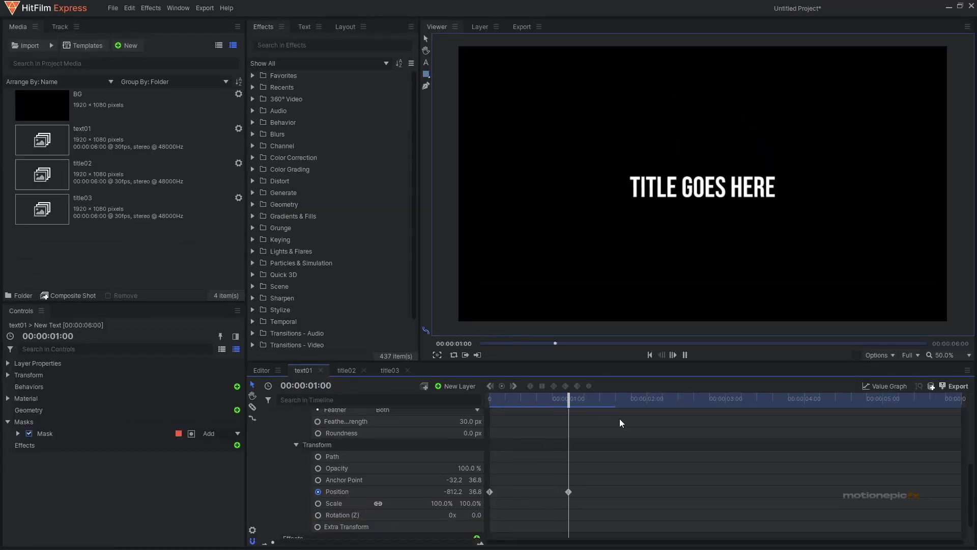
pyautogui.press('space')
pyautogui.moveTo(538, 401); pyautogui.dragTo(484, 397)
pyautogui.press('space')
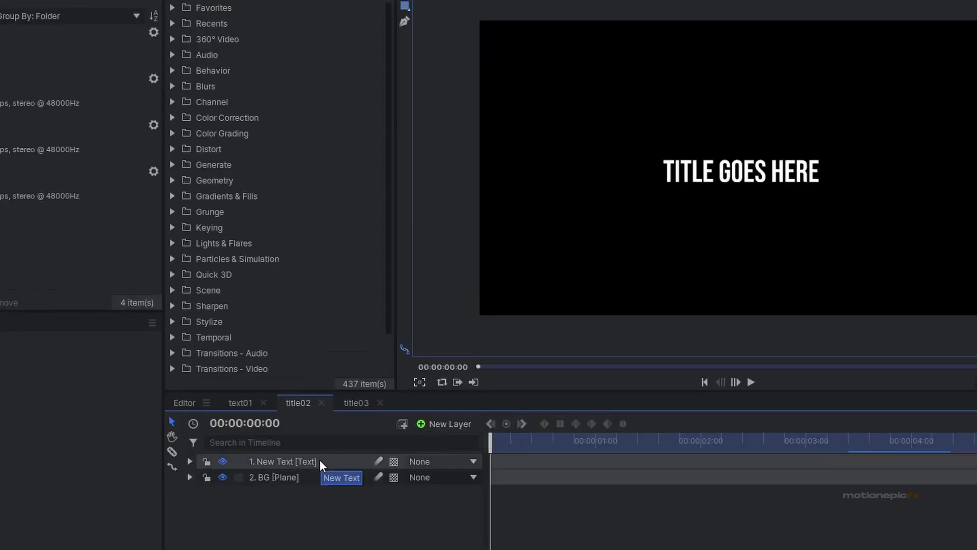
# Step: Create a yellow 20 × 100 plane layer named shape in title02
pyautogui.click(444, 424)
pyautogui.click(436, 439)
pyautogui.moveTo(468, 176); pyautogui.dragTo(341, 168)
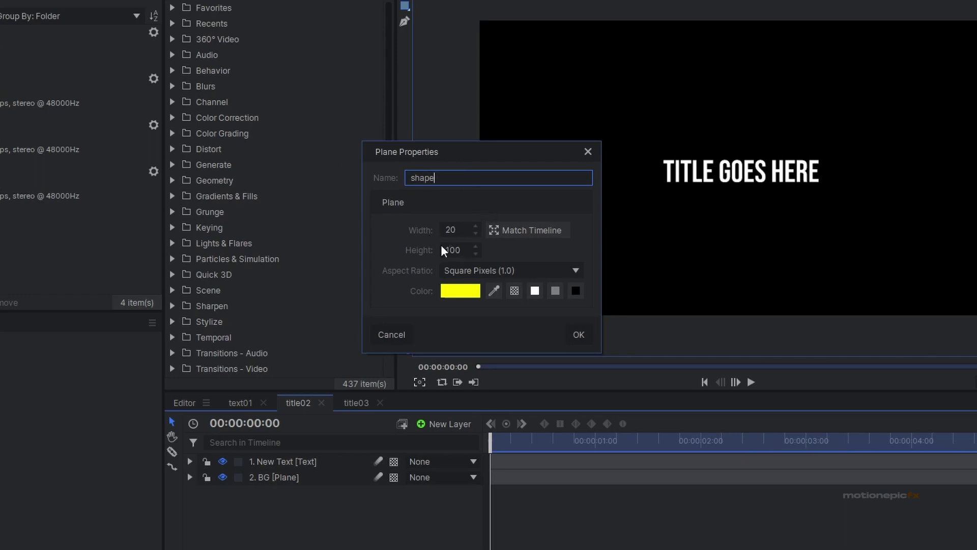
pyautogui.click(576, 336)
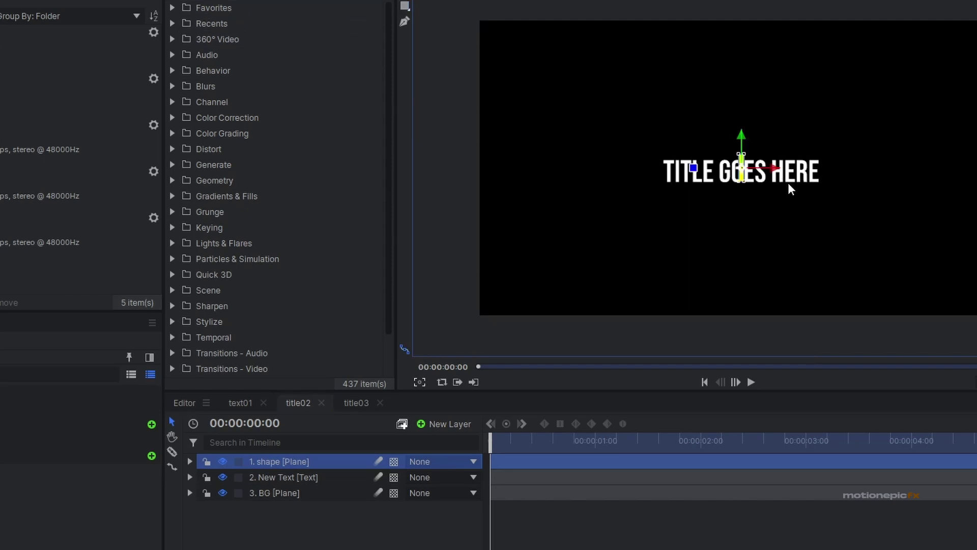
# Step: Position the yellow bar just left of TITLE, level with the text, and reveal its Transform properties
pyautogui.moveTo(778, 176); pyautogui.dragTo(695, 182)
pyautogui.scroll(5, 655, 165)
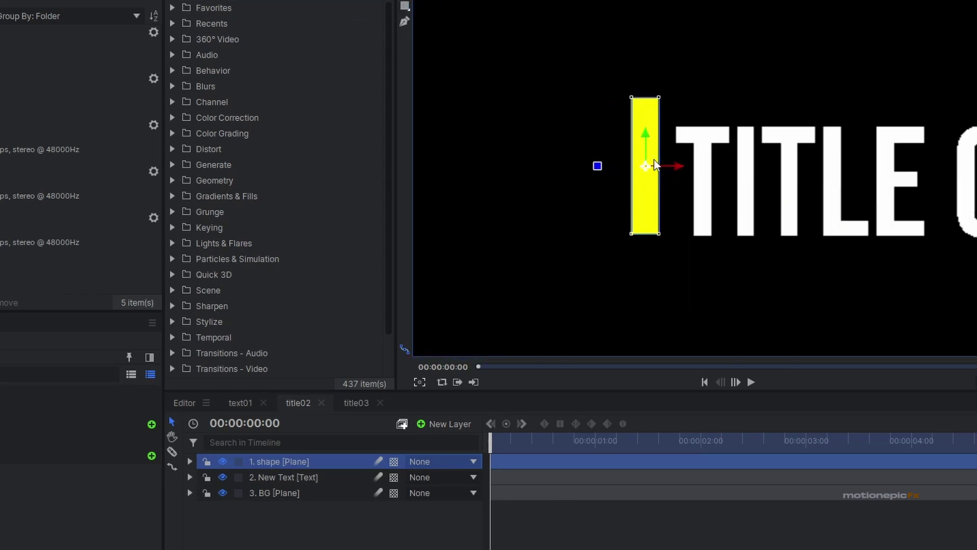
pyautogui.moveTo(643, 141); pyautogui.dragTo(642, 157)
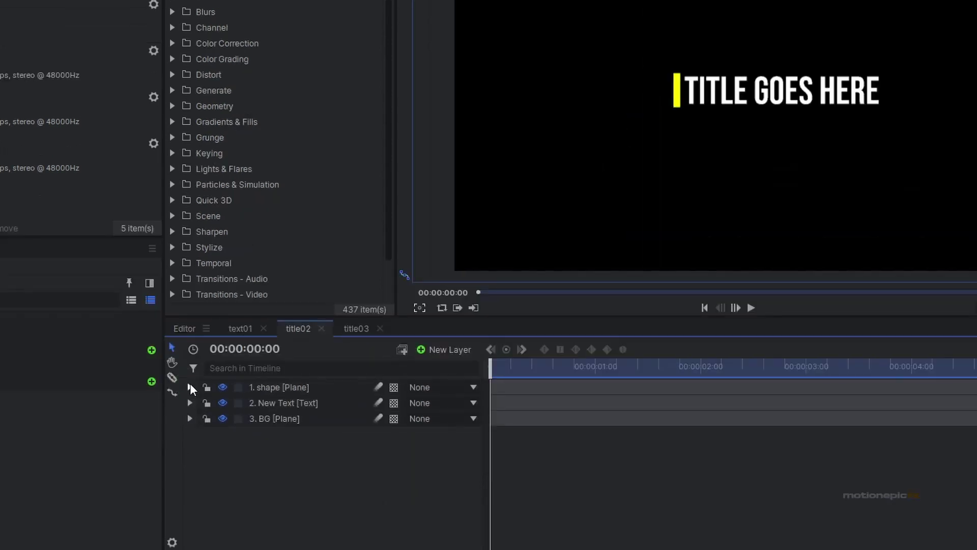
pyautogui.click(191, 388)
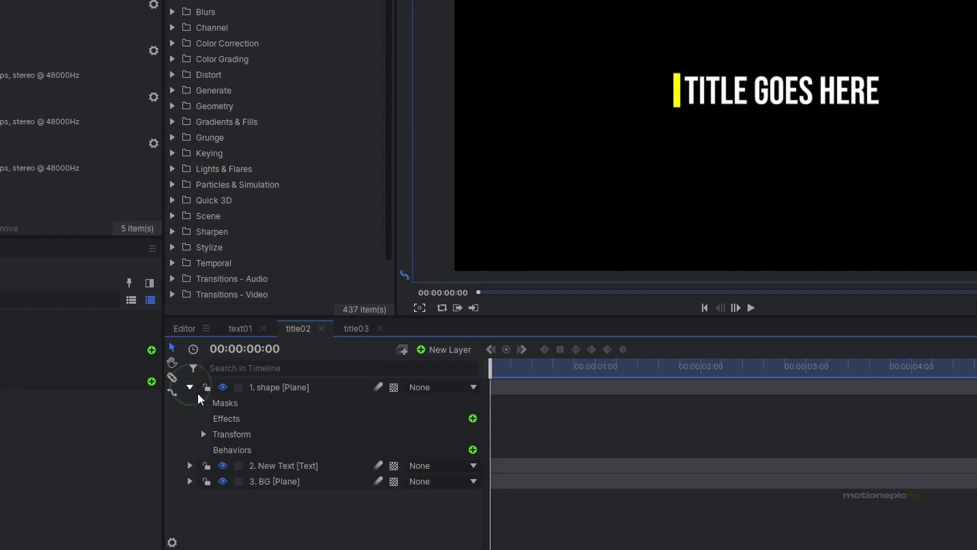
pyautogui.click(205, 434)
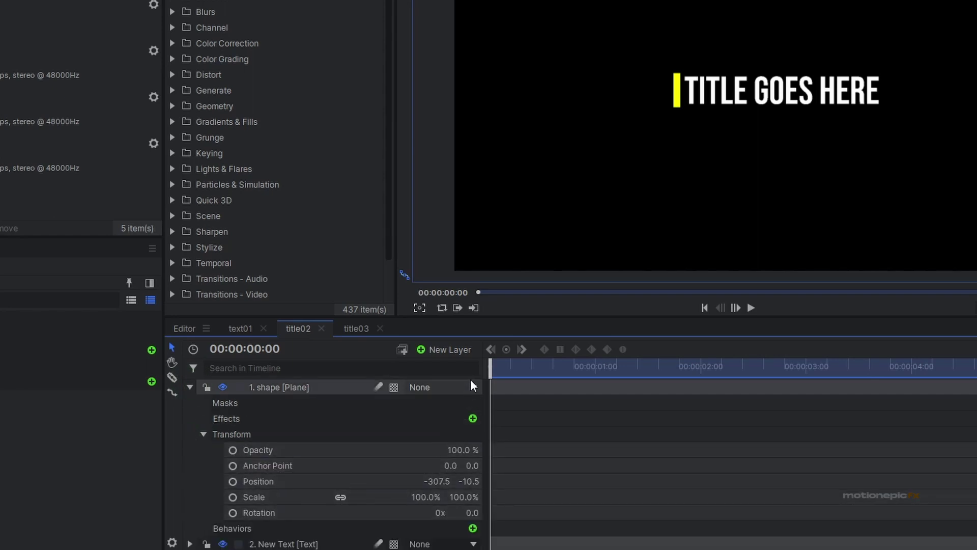
# Step: Keyframe the bar's Scale Y at 0% on 0:00 and 100% on frame 10, then preview
pyautogui.click(232, 497)
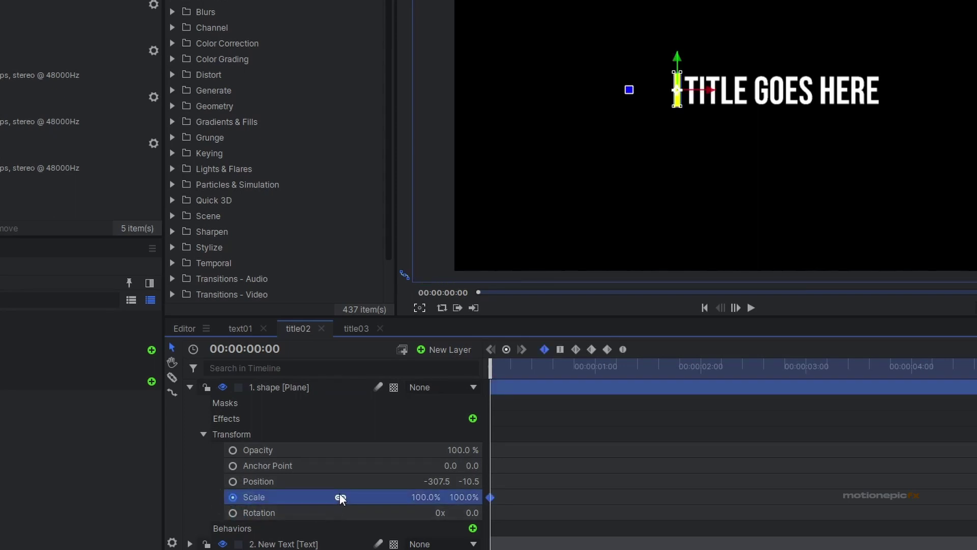
pyautogui.click(462, 496)
pyautogui.write('0')
pyautogui.press('Return')
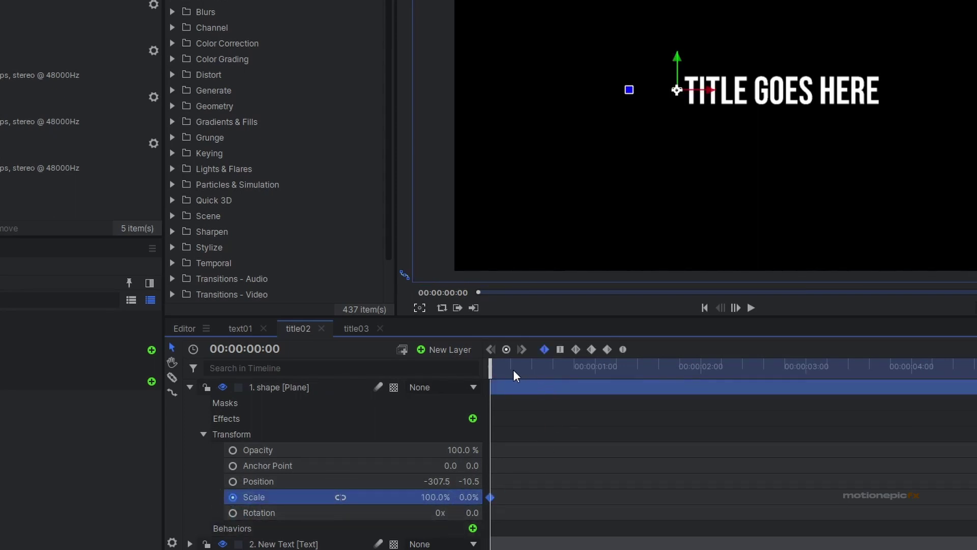
pyautogui.click(526, 366)
pyautogui.click(473, 497)
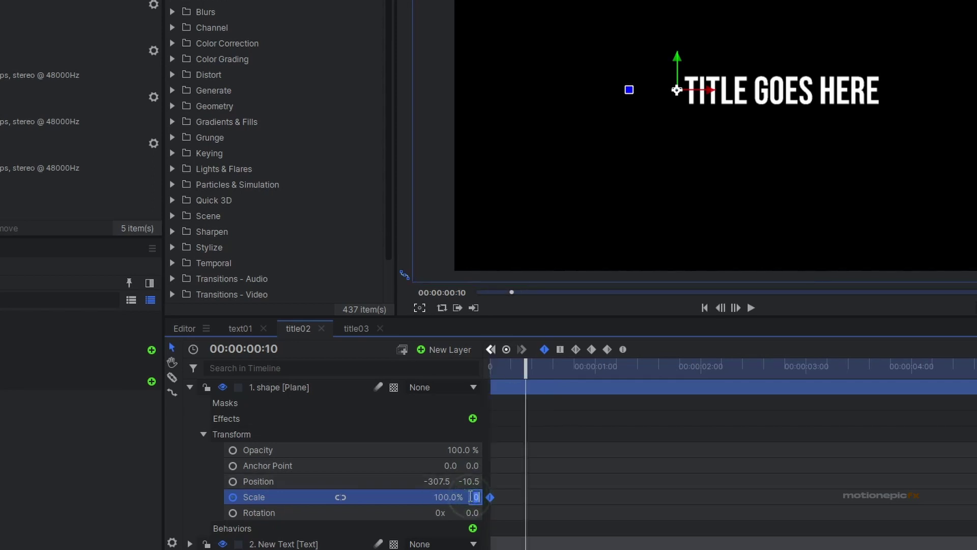
pyautogui.write('100')
pyautogui.press('Return')
pyautogui.press('Home')
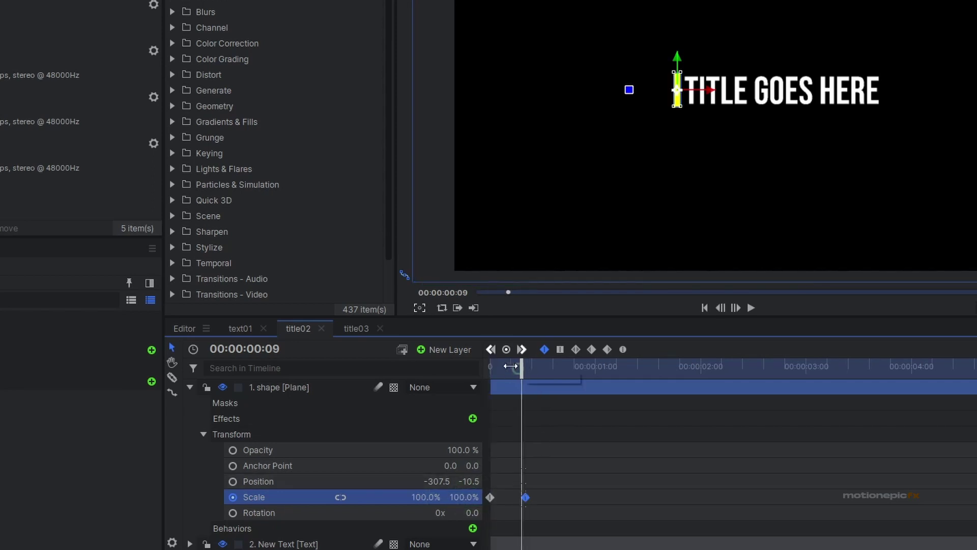
pyautogui.click(563, 499)
pyautogui.press('space')
pyautogui.press('space')
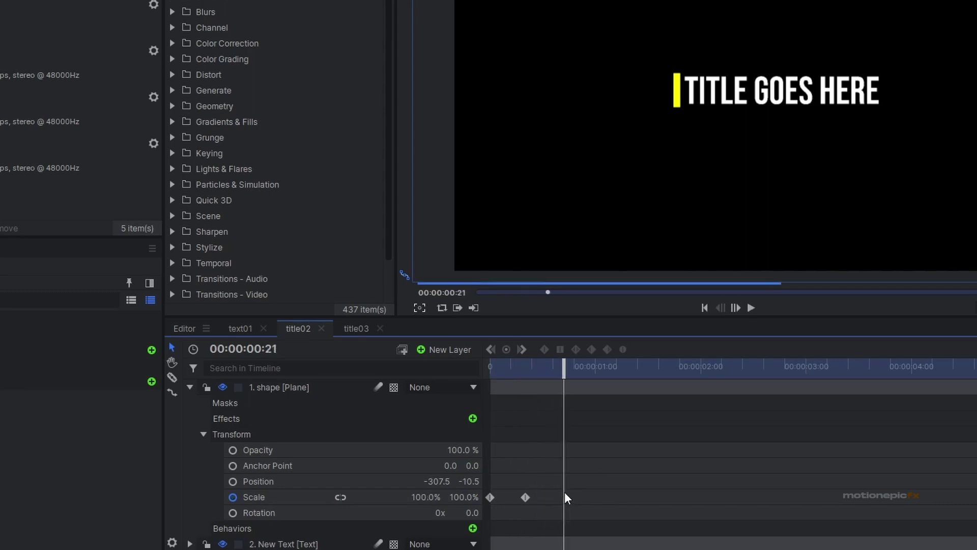
pyautogui.click(526, 497)
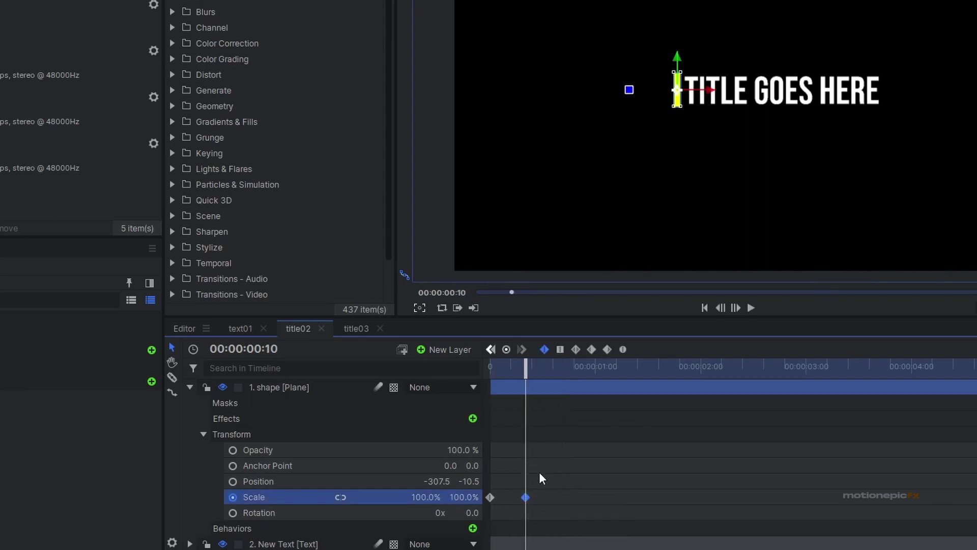
# Step: Keyframe the bar's Position at 0:10 and slide it to X about 308 at 1:10
pyautogui.click(233, 482)
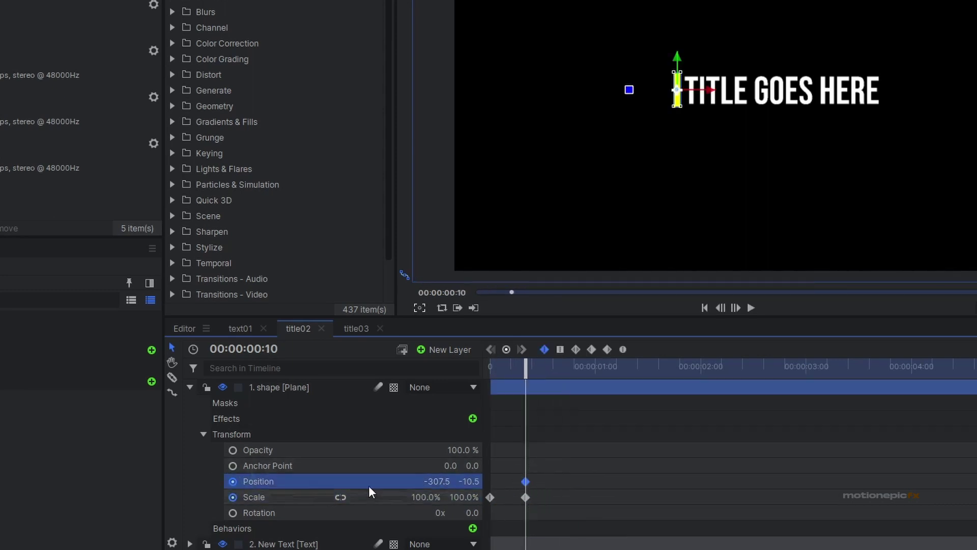
pyautogui.hotkey('shift', 'Right')
pyautogui.hotkey('shift', 'Right')
pyautogui.hotkey('shift', 'Right')
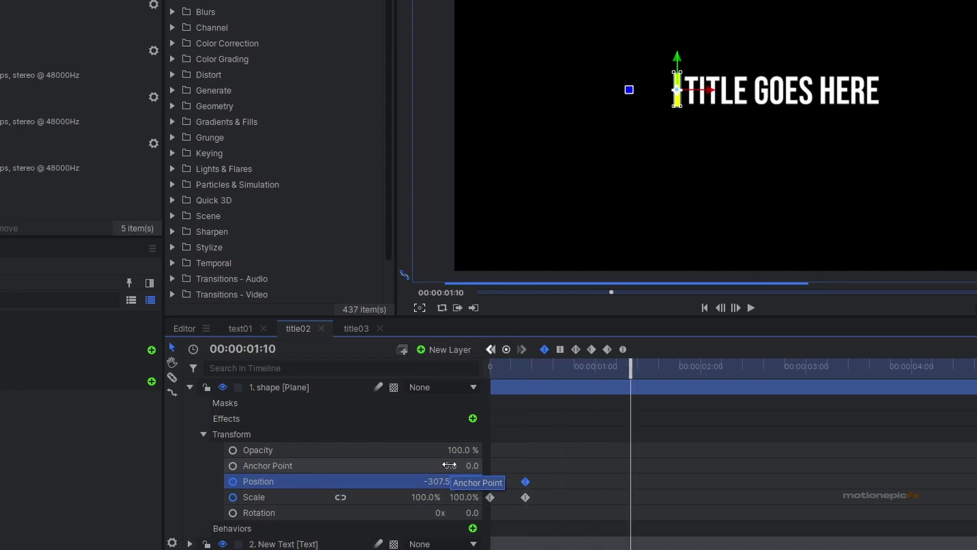
pyautogui.moveTo(435, 481); pyautogui.dragTo(749, 481)
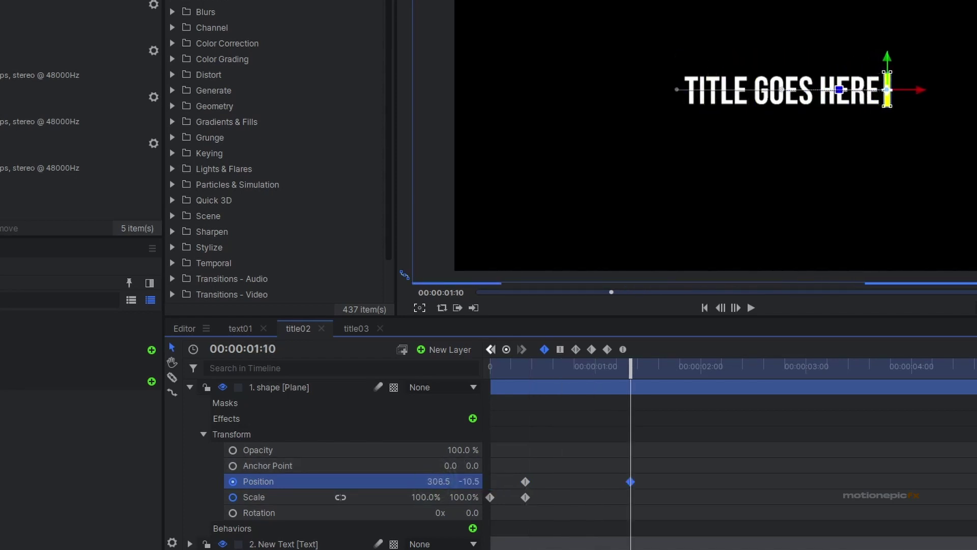
pyautogui.moveTo(673, 470); pyautogui.dragTo(447, 500)
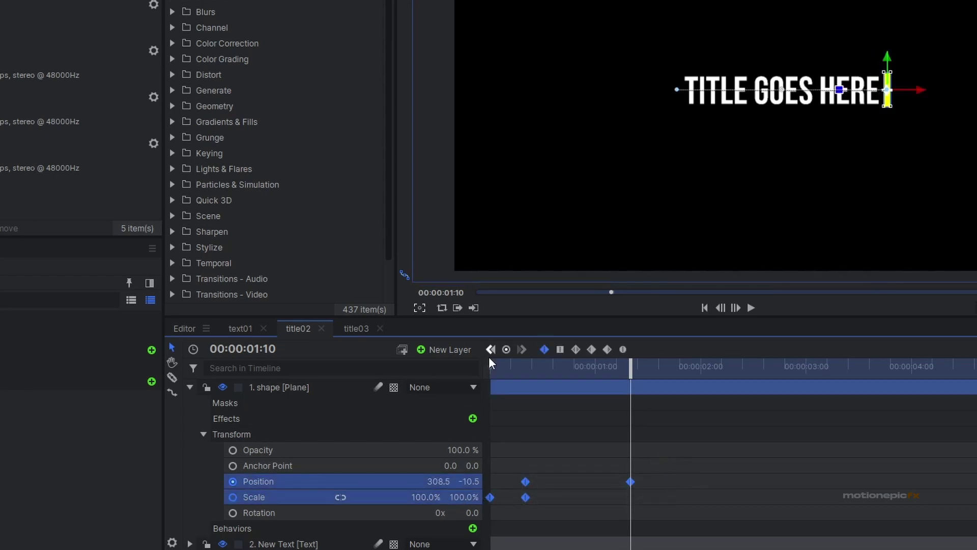
# Step: Make the selected Position and Scale keyframes Bezier and preview the sweep
pyautogui.click(624, 349)
pyautogui.press('Home')
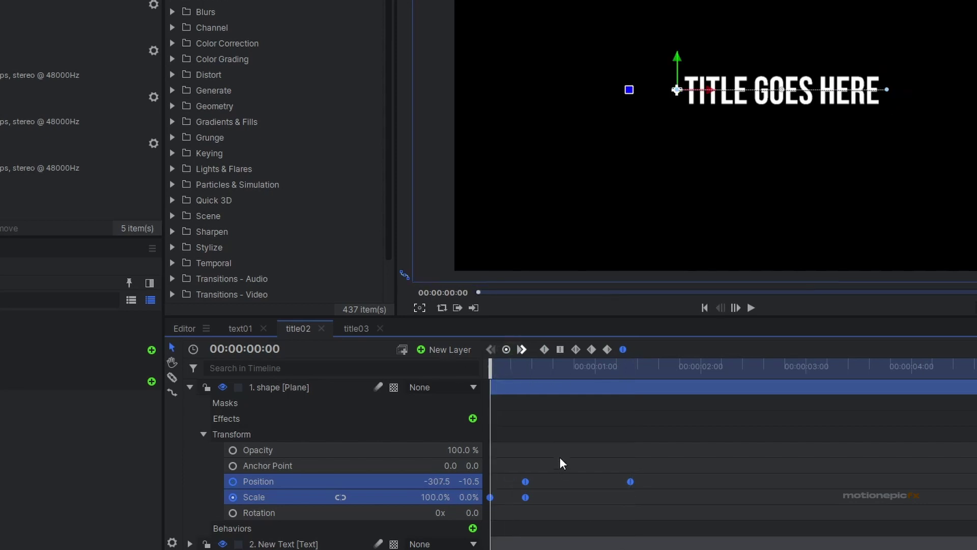
pyautogui.click(560, 463)
pyautogui.press('space')
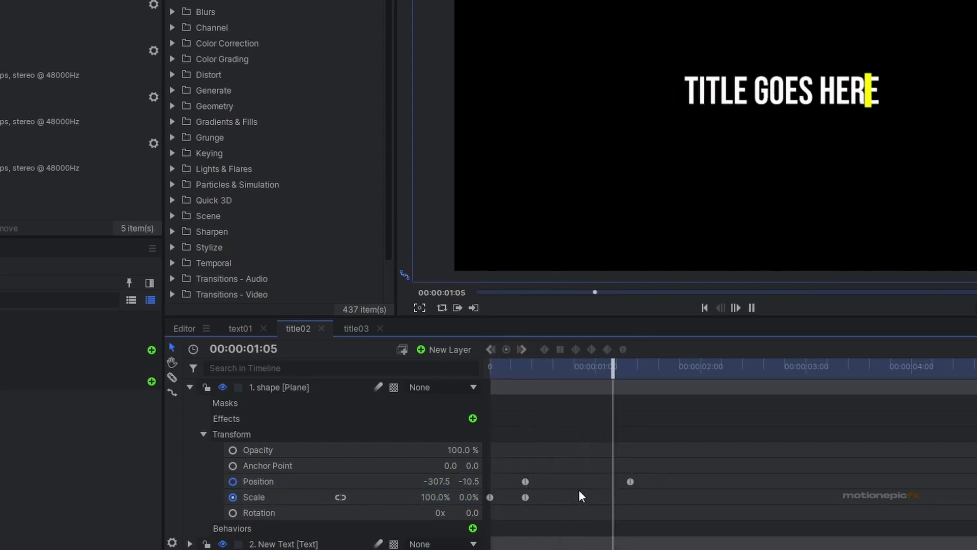
pyautogui.press('space')
# Step: Enable motion blur on the bar layer and preview the finished sweep
pyautogui.click(381, 388)
pyautogui.press('Home')
pyautogui.click(549, 482)
pyautogui.press('space')
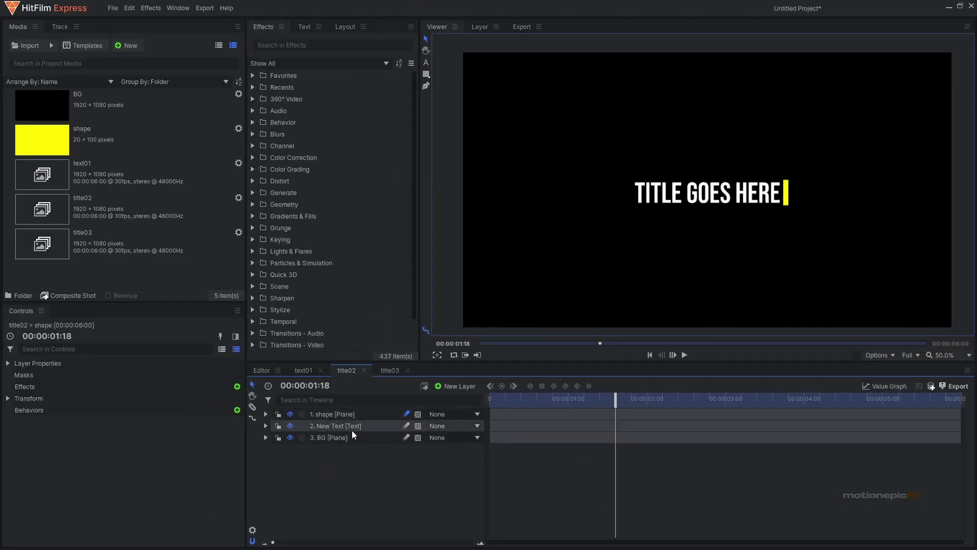
# Step: Duplicate the BG plane, rename the copy matte, and move it to the top of the stack
pyautogui.click(340, 438)
pyautogui.hotkey('ctrl', 'd')
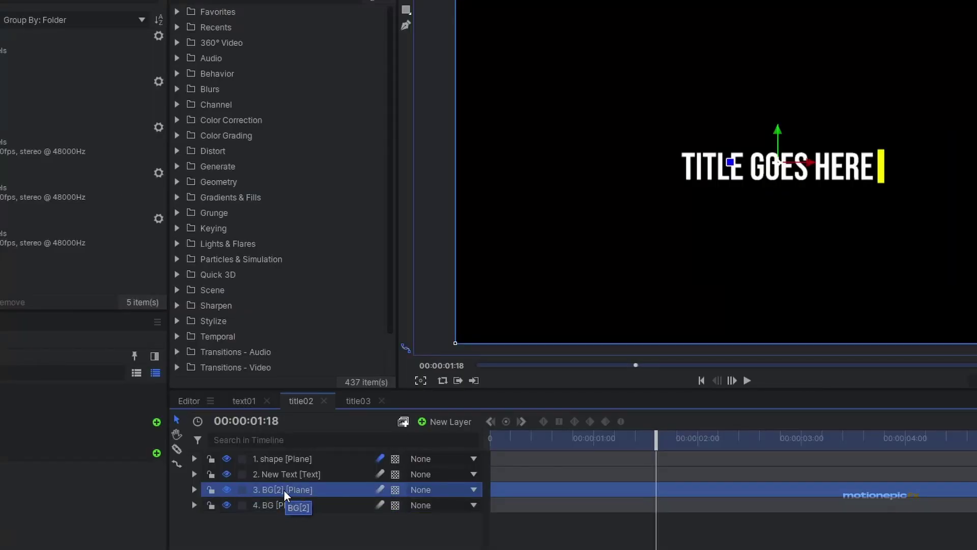
pyautogui.doubleClick(277, 489)
pyautogui.write('matte')
pyautogui.press('Return')
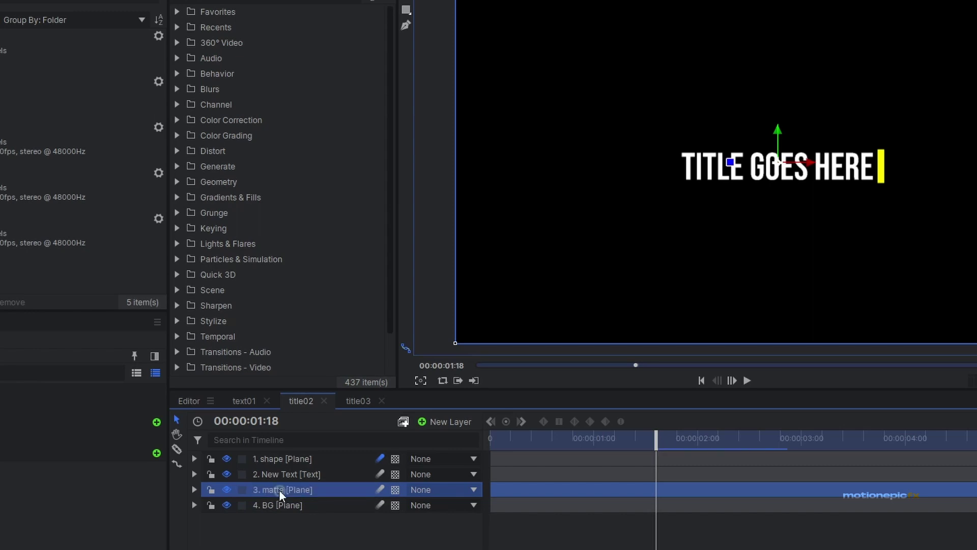
pyautogui.moveTo(285, 454); pyautogui.dragTo(288, 455)
pyautogui.click(279, 44)
# Step: Apply Fill Color to the matte layer and set its green value to 0 for magenta
pyautogui.write('fill')
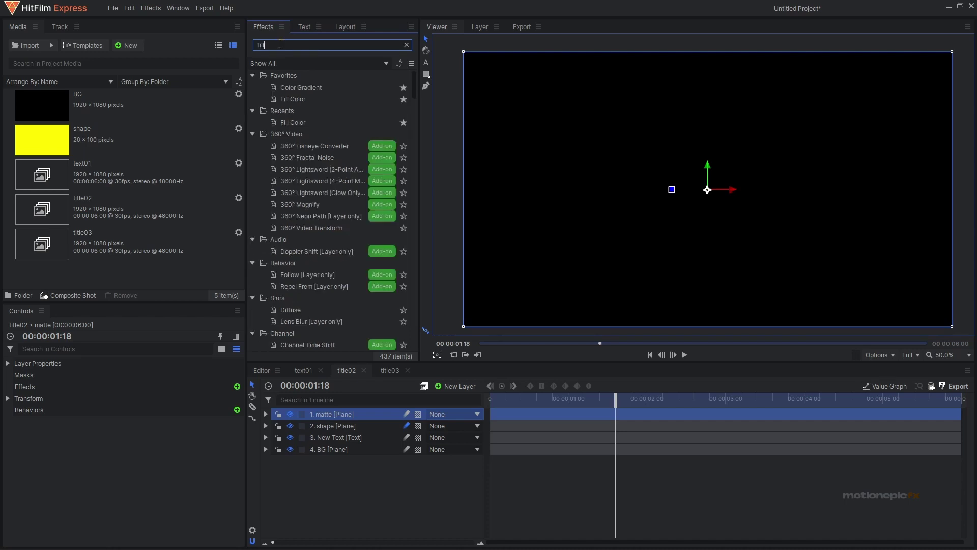
pyautogui.doubleClick(305, 87)
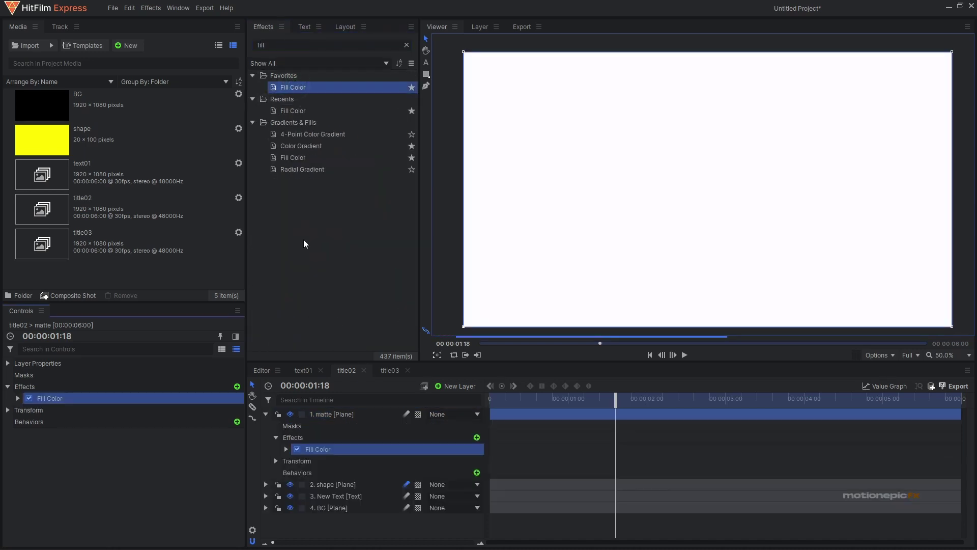
pyautogui.click(286, 449)
pyautogui.moveTo(435, 461); pyautogui.dragTo(430, 459)
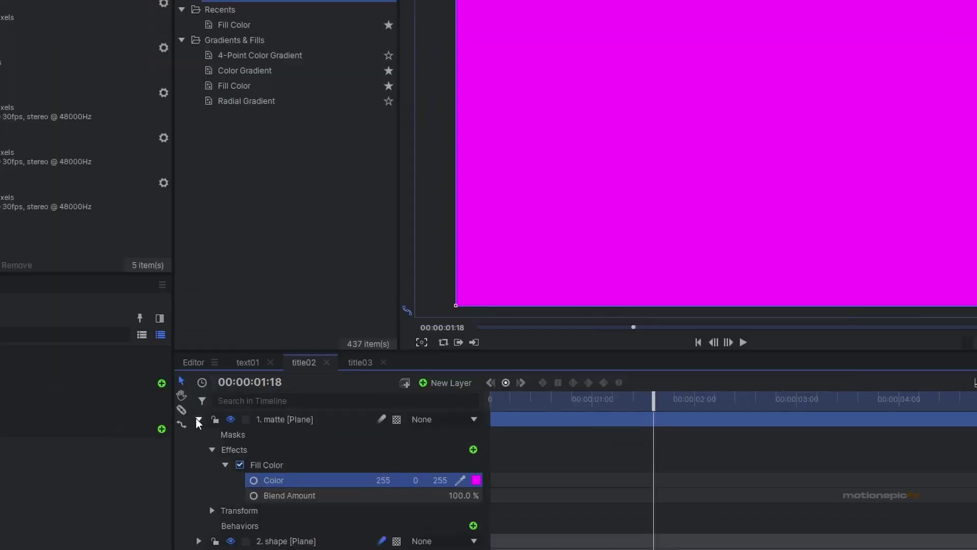
# Step: Hide the matte layer and move the playhead back near the start
pyautogui.click(266, 413)
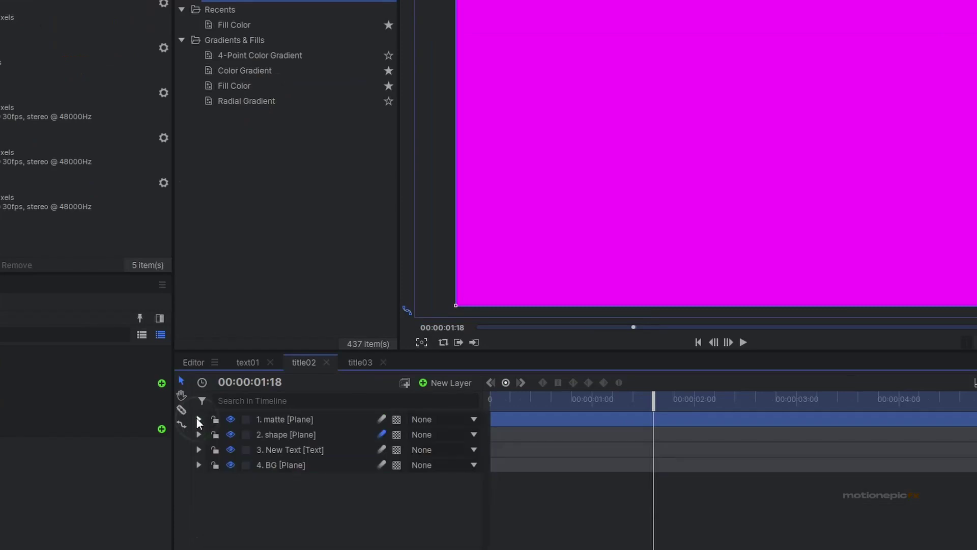
pyautogui.click(231, 419)
pyautogui.moveTo(585, 398); pyautogui.dragTo(524, 396)
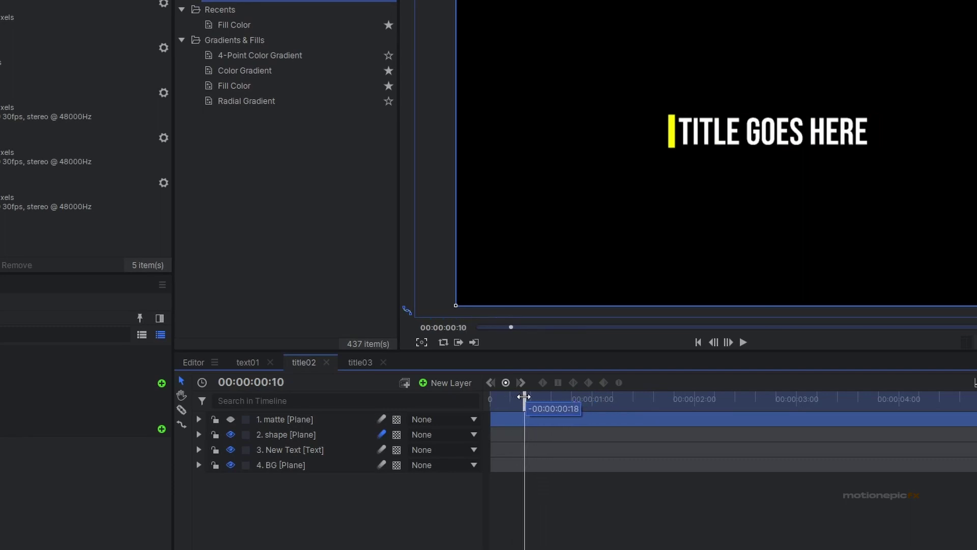
# Step: Shift the matte plane left until its right edge meets the yellow bar
pyautogui.click(199, 434)
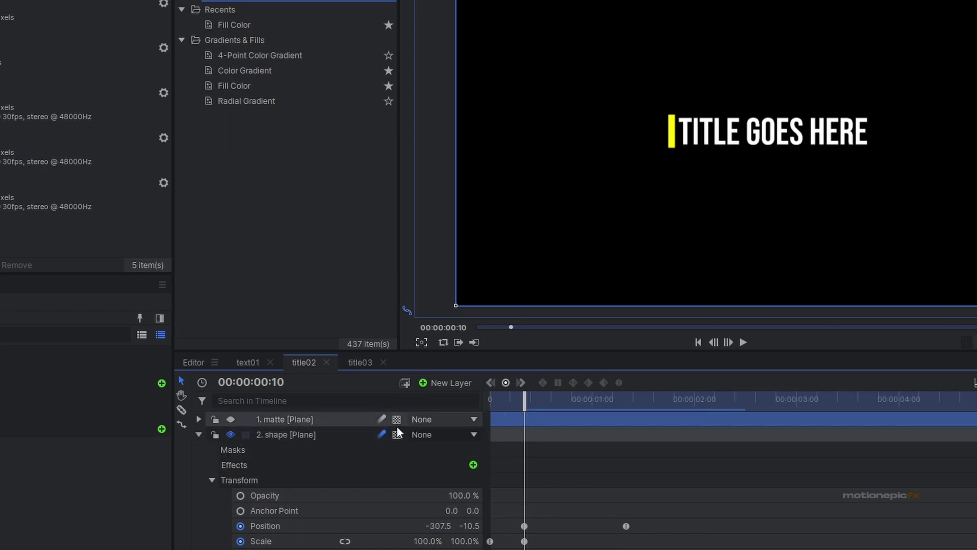
pyautogui.click(198, 434)
pyautogui.click(285, 419)
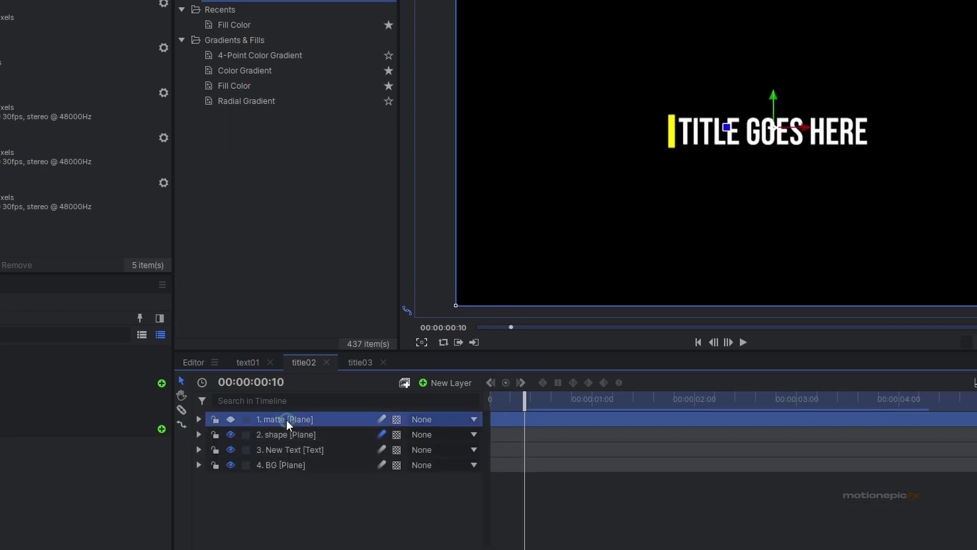
pyautogui.scroll(-2, 579, 179)
pyautogui.moveTo(754, 136); pyautogui.dragTo(429, 138)
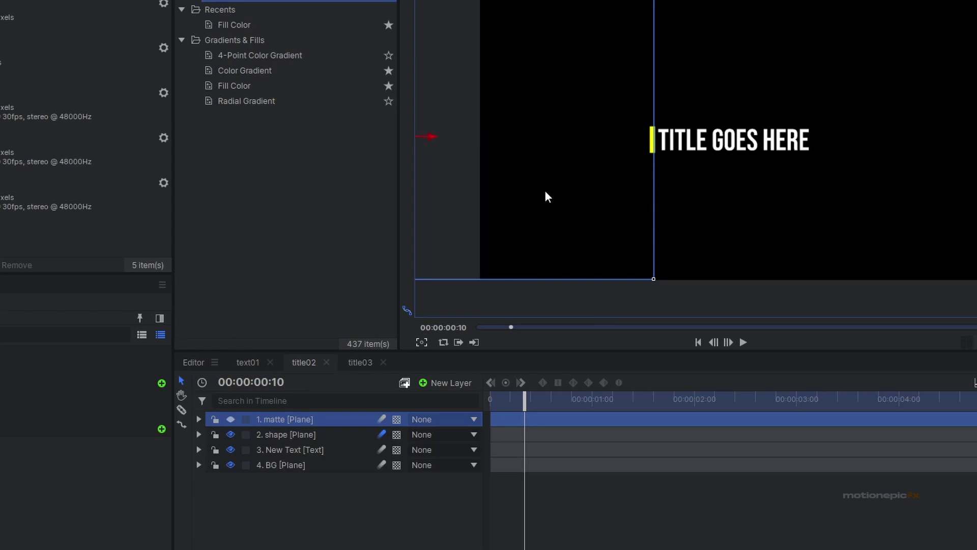
# Step: Set the matte layer's Track Matte to 2. shape and scrub a few frames in to check it
pyautogui.click(425, 418)
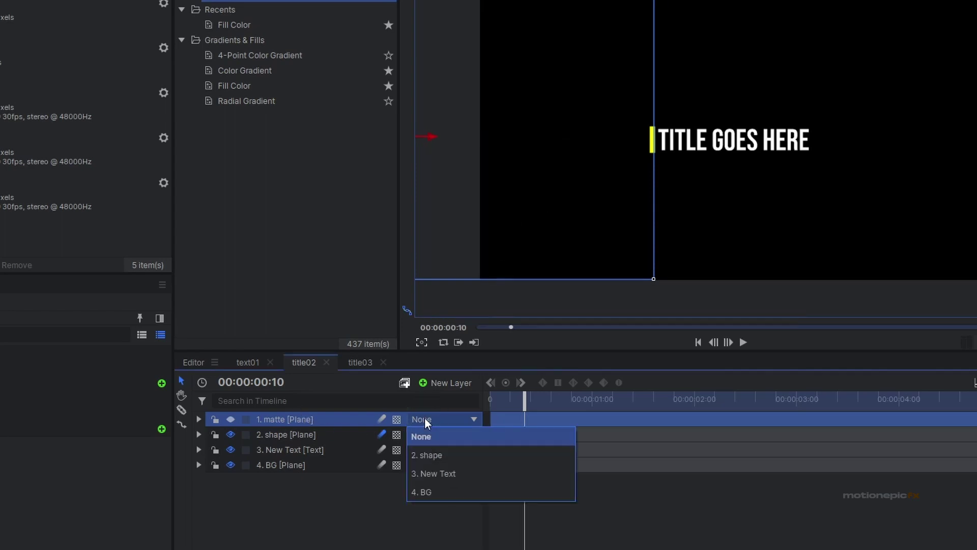
pyautogui.click(435, 451)
pyautogui.moveTo(525, 396); pyautogui.dragTo(473, 390)
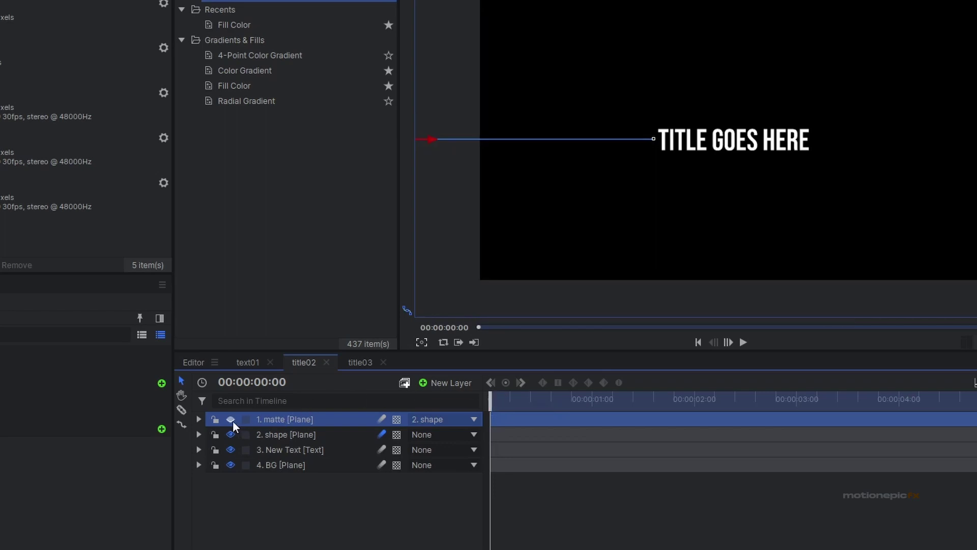
pyautogui.moveTo(491, 398); pyautogui.dragTo(514, 401)
# Step: Play and stop the growing magenta reveal preview, then hide the matte layer
pyautogui.press('space')
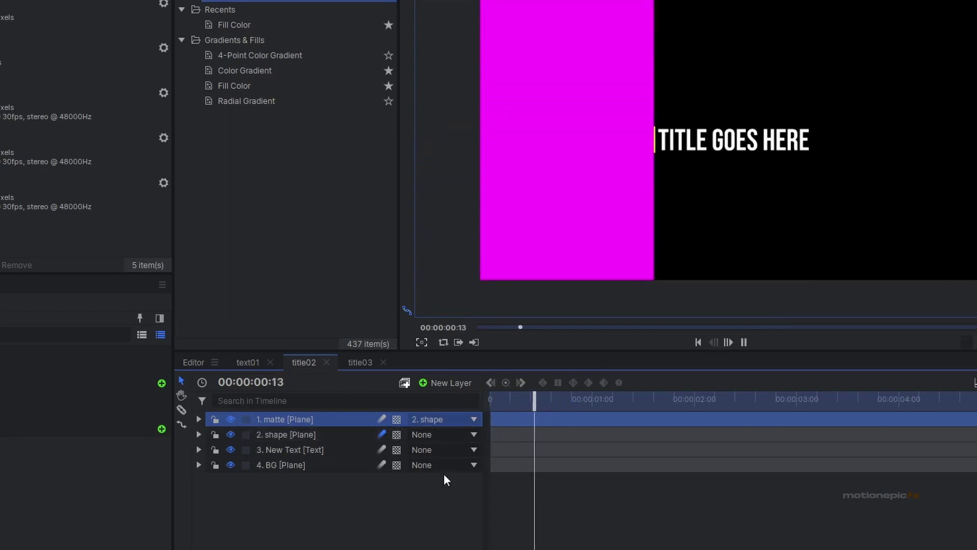
pyautogui.press('space')
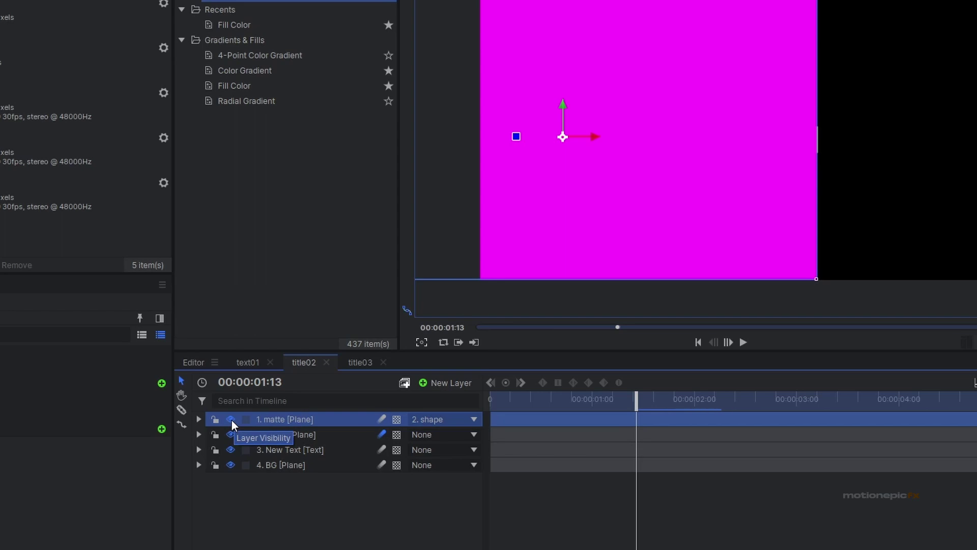
pyautogui.click(231, 419)
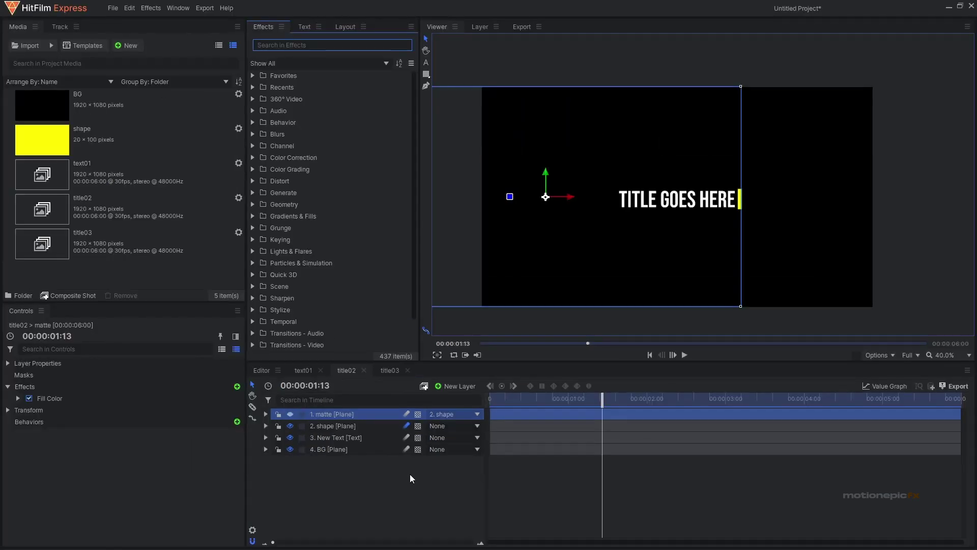
# Step: Find 'set' in Effects and apply Set Matte [Layer only] to the New Text layer
pyautogui.write('set')
pyautogui.moveTo(298, 87); pyautogui.dragTo(363, 334)
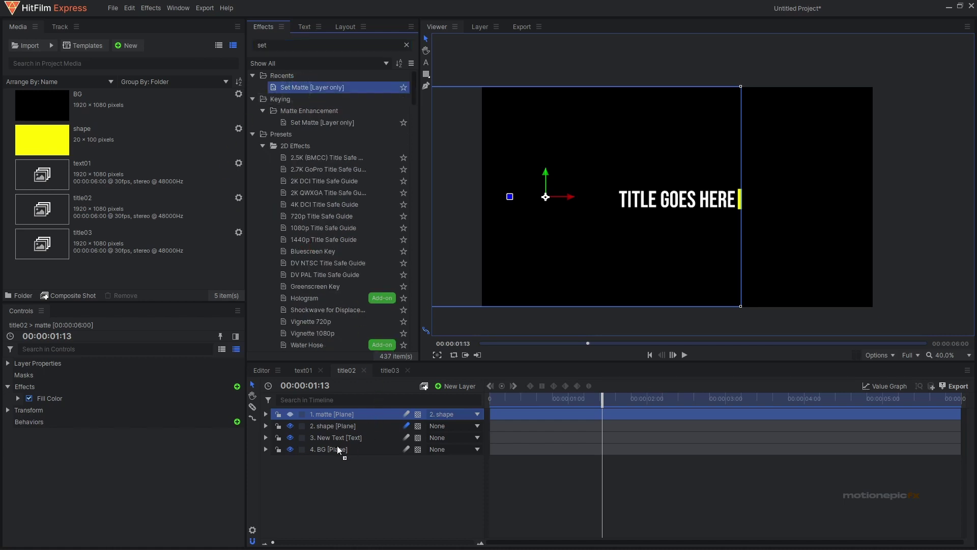
pyautogui.moveTo(335, 439); pyautogui.dragTo(334, 438)
pyautogui.scroll(-3, 345, 445)
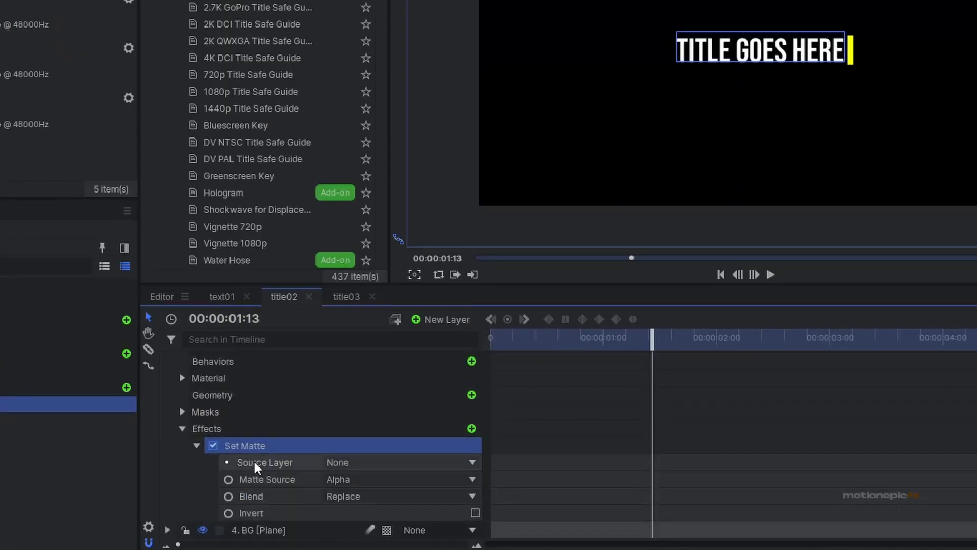
# Step: Set the Set Matte source to 1. matte, blend to Subtract, and tick Invert
pyautogui.click(346, 463)
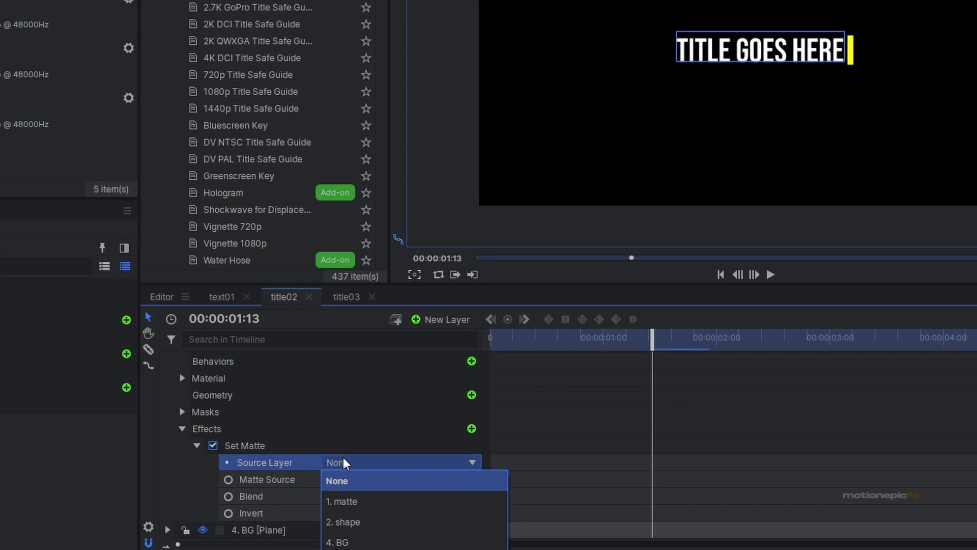
pyautogui.click(355, 500)
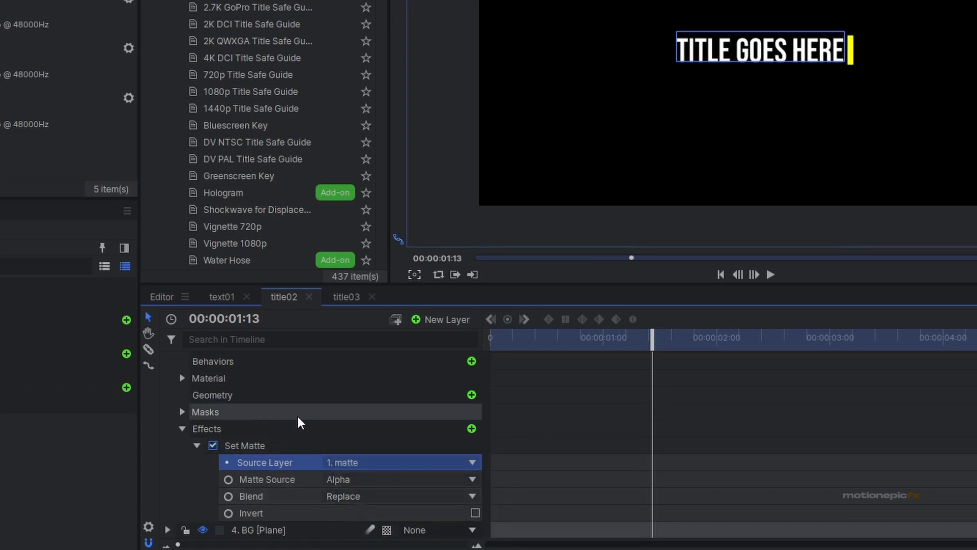
pyautogui.scroll(2, 298, 413)
pyautogui.scroll(-2, 298, 413)
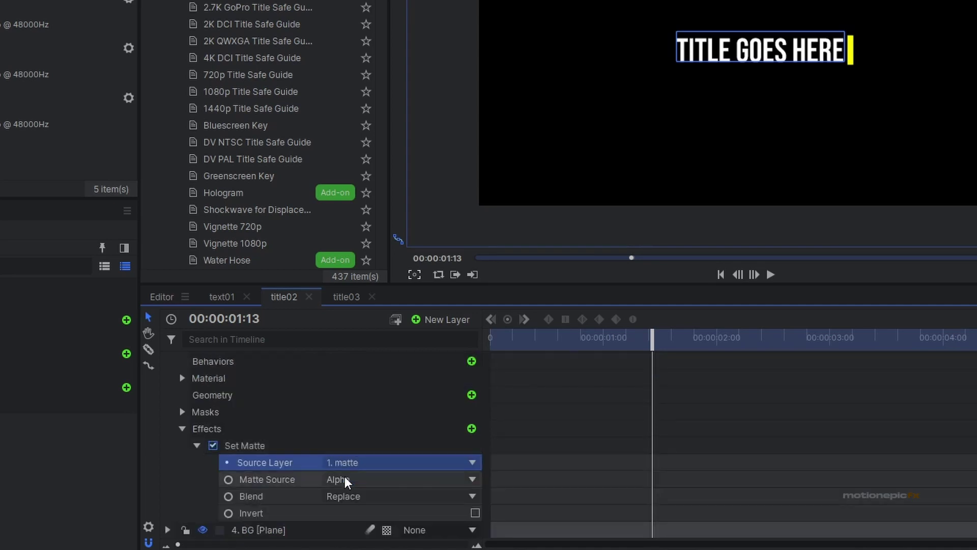
pyautogui.click(331, 495)
pyautogui.click(354, 457)
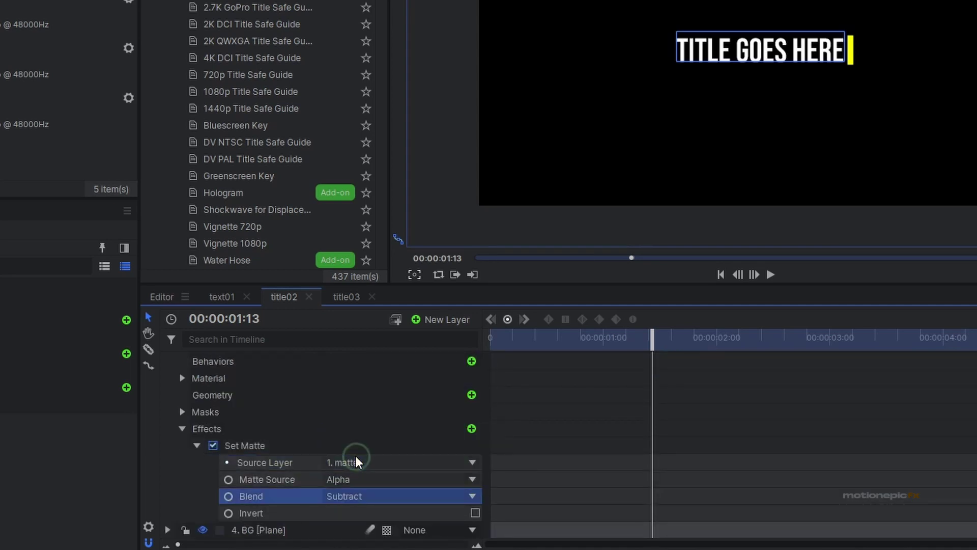
pyautogui.click(475, 513)
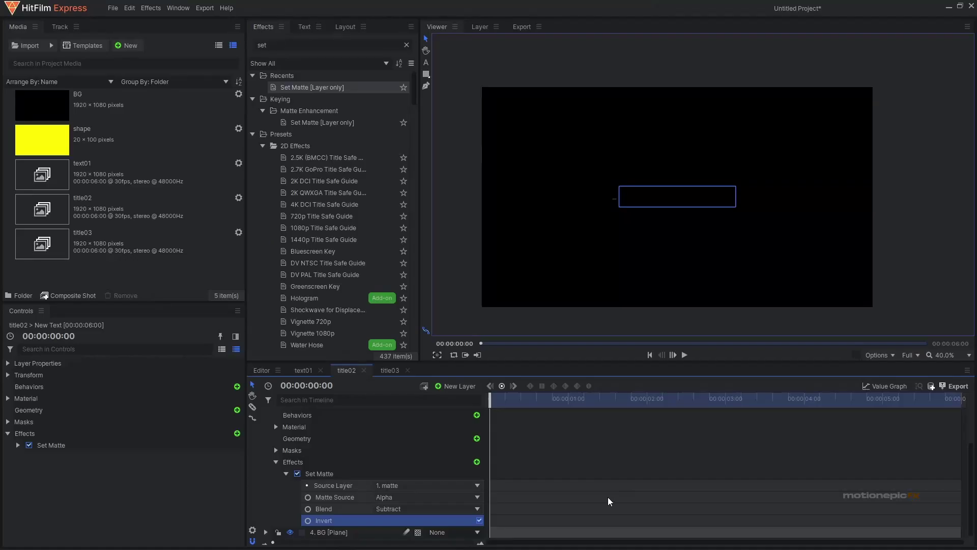
# Step: Play back the title animation, then move from title02 to the title03 composition
pyautogui.press('space')
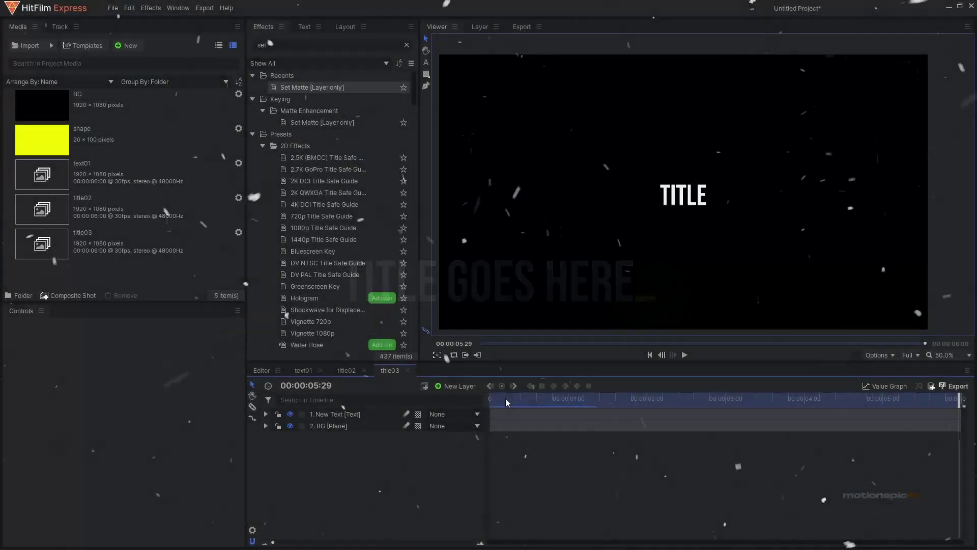
pyautogui.click(342, 369)
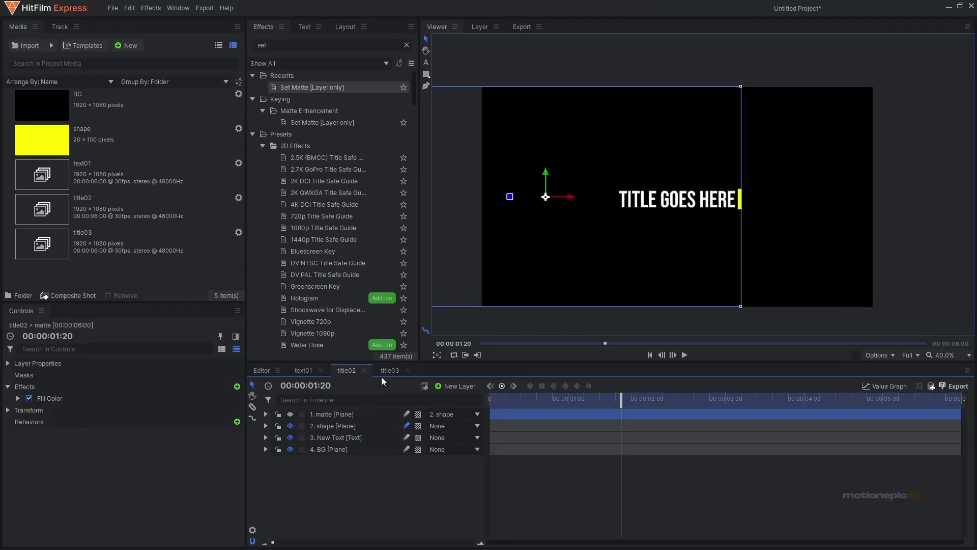
pyautogui.click(389, 370)
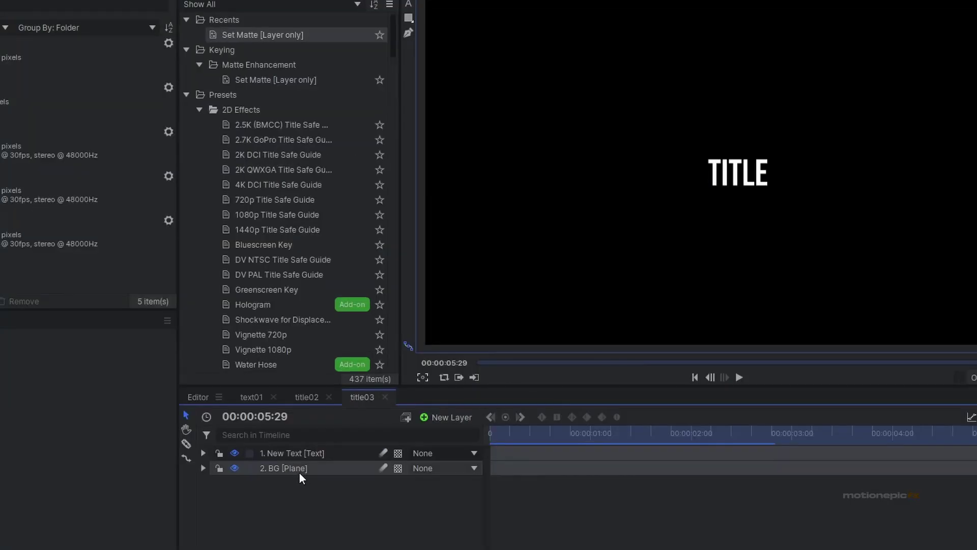
# Step: Duplicate the BG plane, rename the copy 'matte' and move it to the top
pyautogui.hotkey('ctrl', 'd')
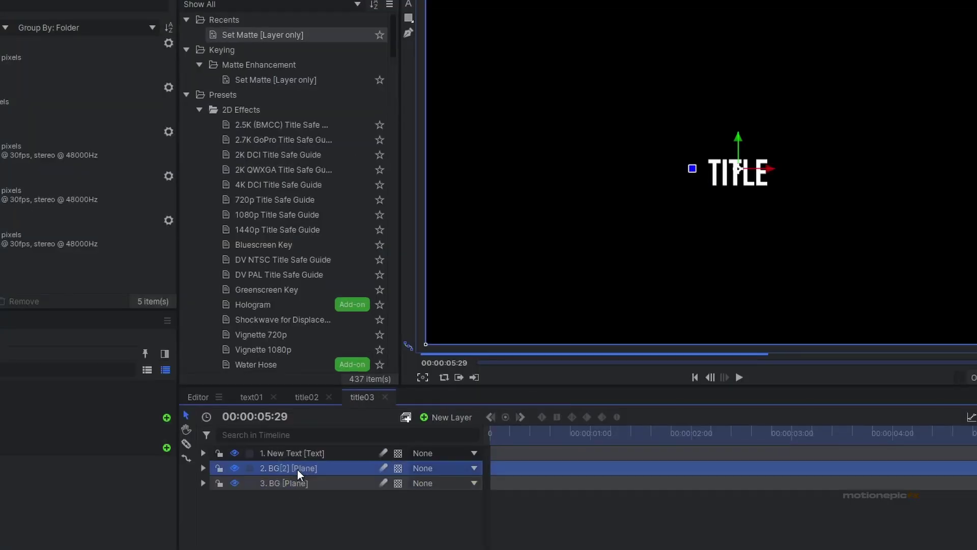
pyautogui.doubleClick(299, 473)
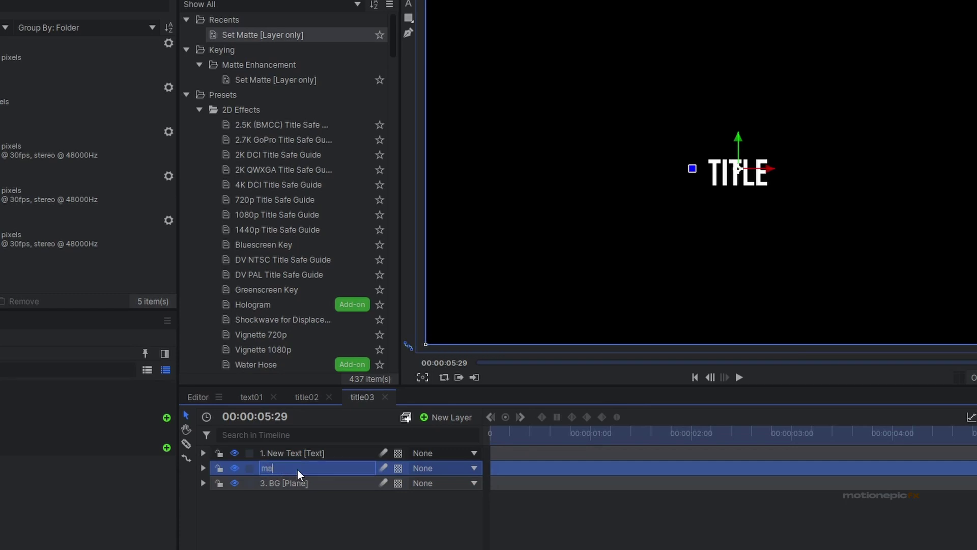
pyautogui.press('Return')
pyautogui.moveTo(290, 468); pyautogui.dragTo(285, 451)
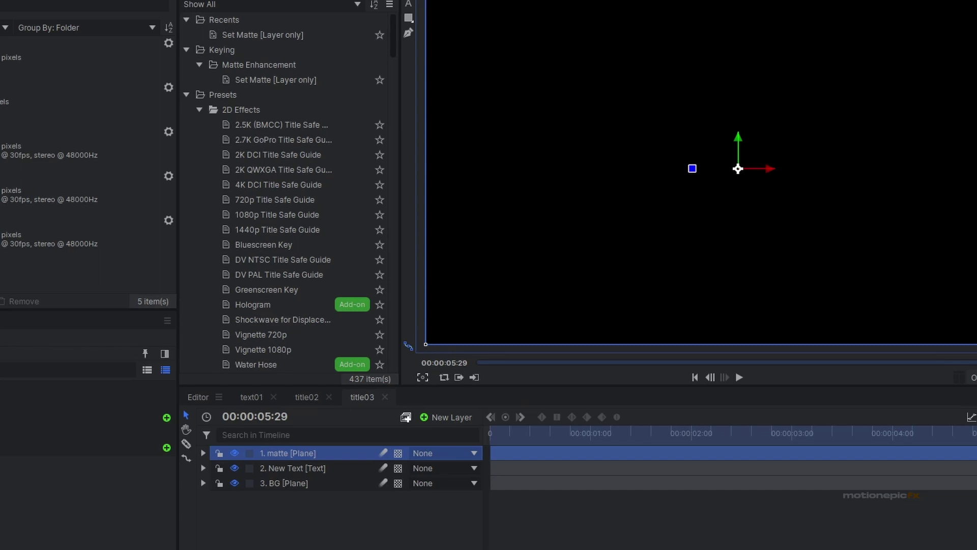
# Step: Apply a magenta Fill Color (255/0/255) to the matte layer, then collapse and hide it
pyautogui.click(237, 39)
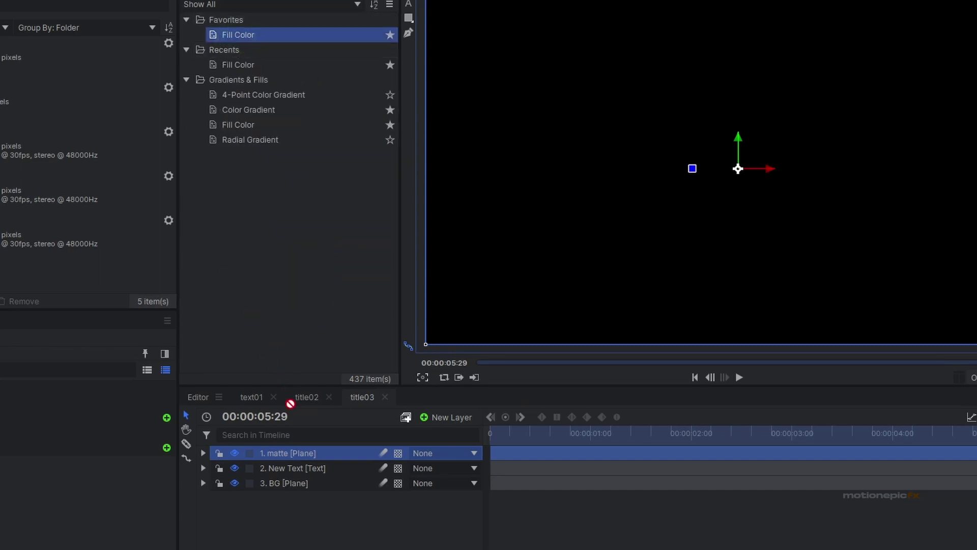
pyautogui.moveTo(283, 459); pyautogui.dragTo(284, 456)
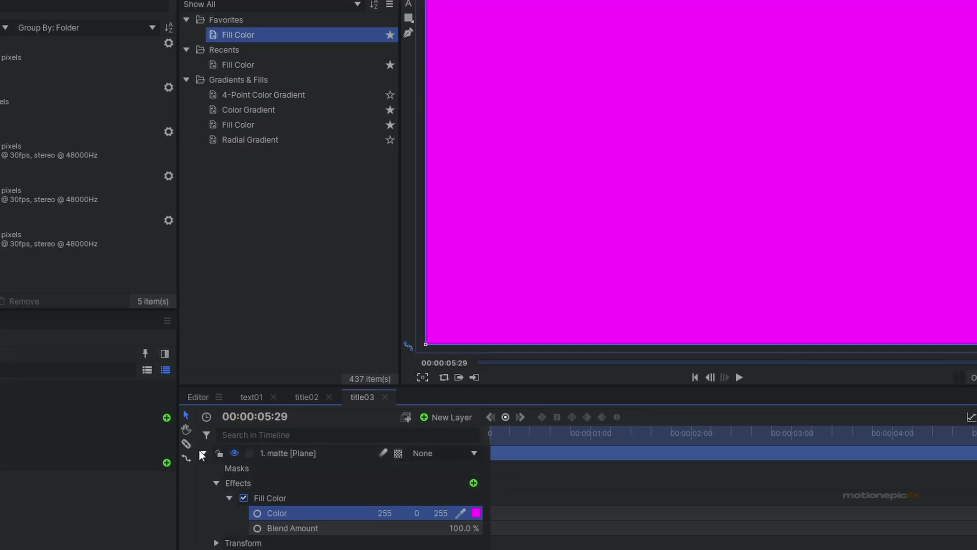
pyautogui.click(204, 453)
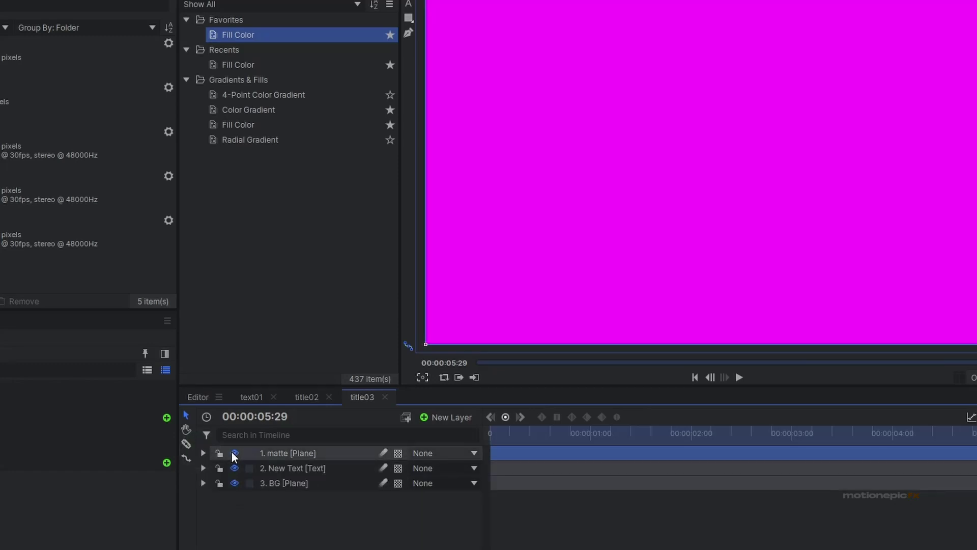
pyautogui.click(235, 452)
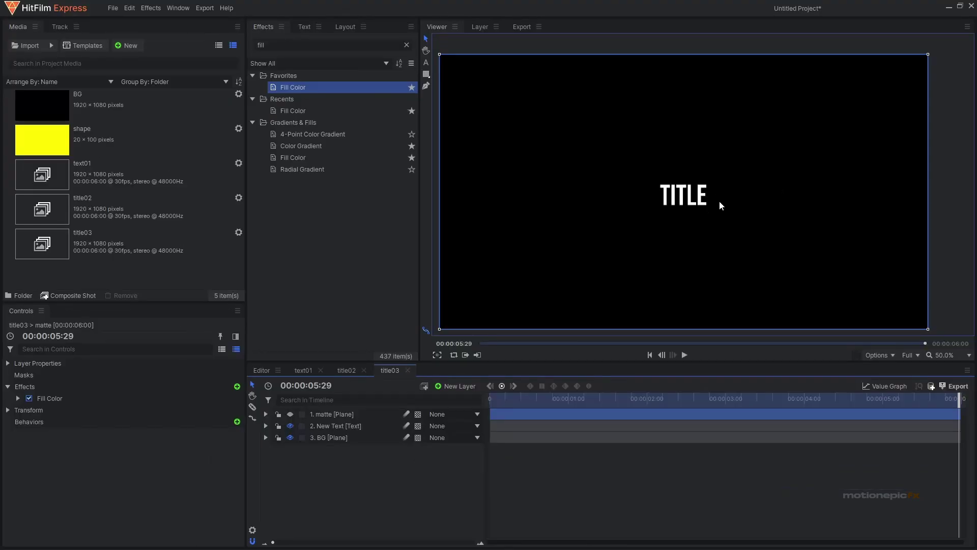
pyautogui.click(121, 137)
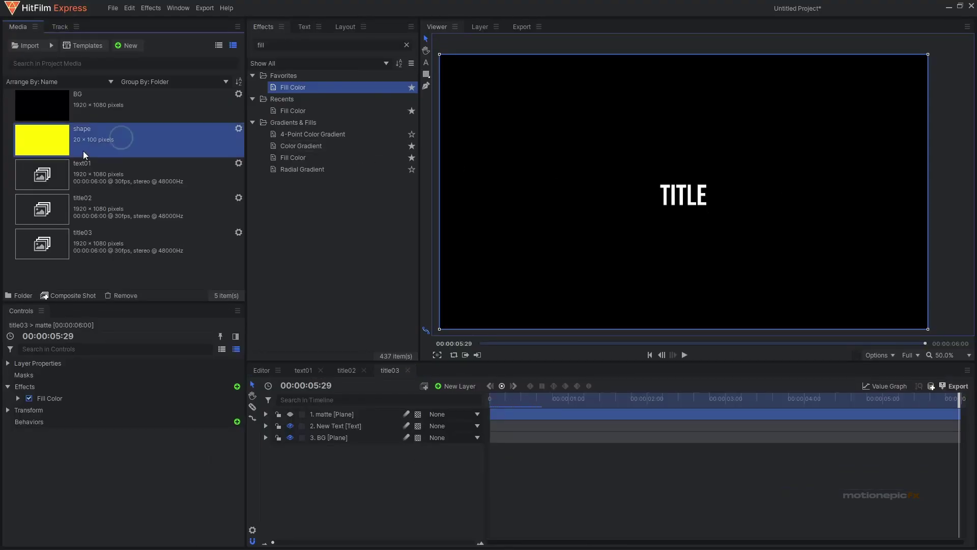
# Step: Place the yellow shape below the matte and scale it into a short bar under the E
pyautogui.moveTo(75, 142); pyautogui.dragTo(351, 421)
pyautogui.scroll(5, 655, 83)
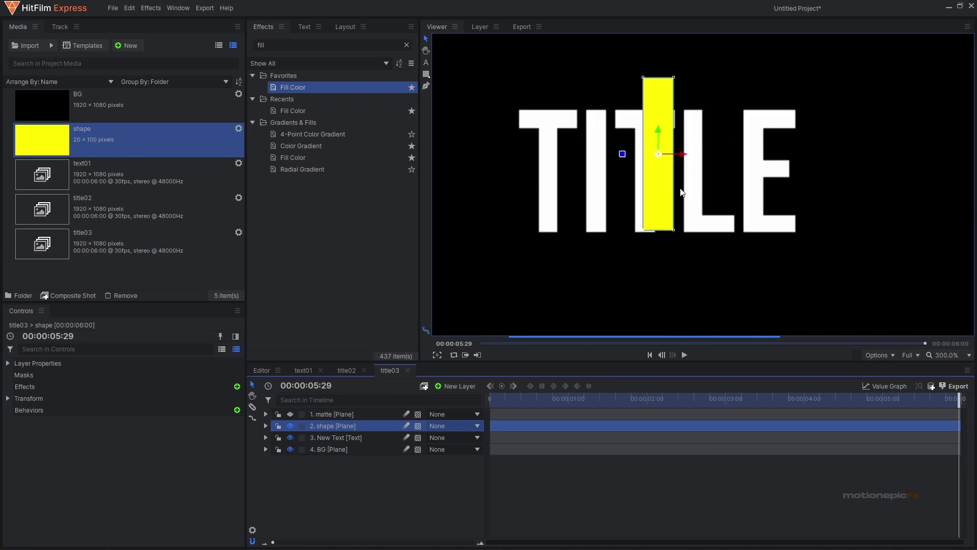
pyautogui.moveTo(674, 78); pyautogui.dragTo(840, 190)
pyautogui.moveTo(813, 133); pyautogui.dragTo(822, 213)
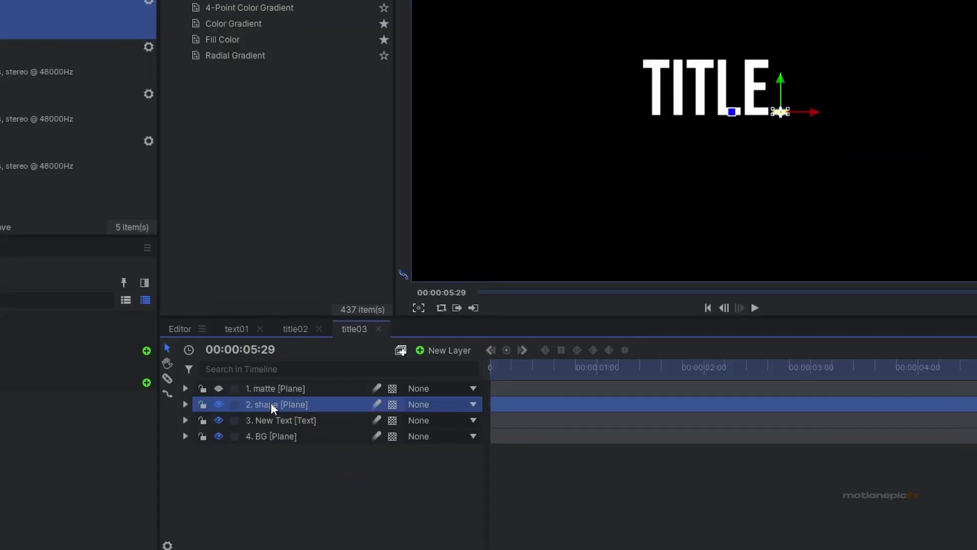
pyautogui.doubleClick(333, 424)
# Step: Rename the yellow bar layer 'cursor' and expand its properties
pyautogui.write('cursor')
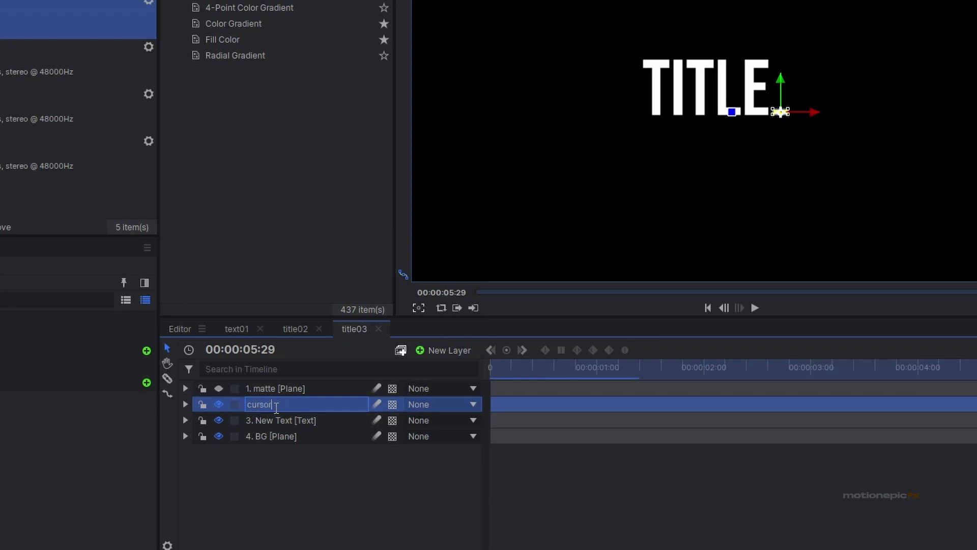
pyautogui.press('Return')
pyautogui.click(185, 404)
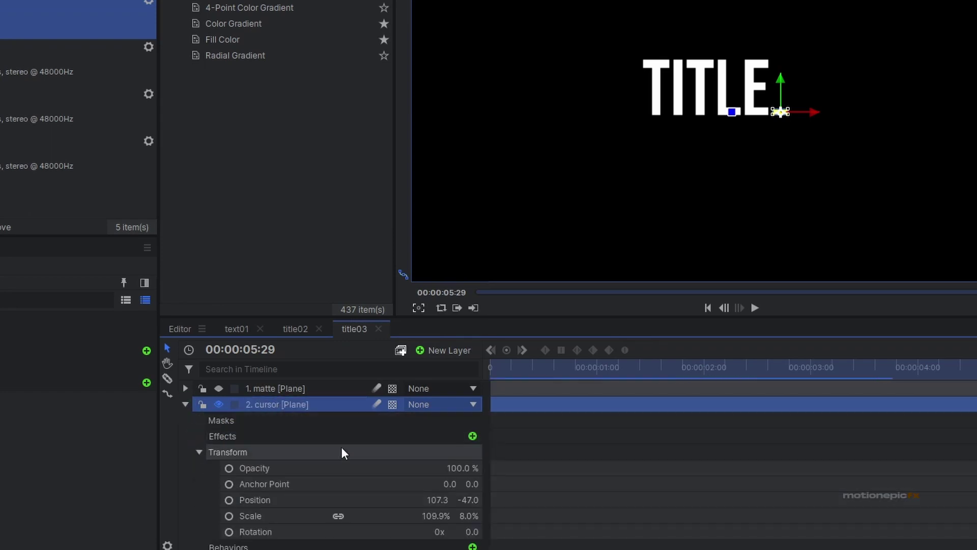
# Step: Keyframe the cursor's Opacity at 0% at the start and 100% at frame 10
pyautogui.press('Home')
pyautogui.click(247, 468)
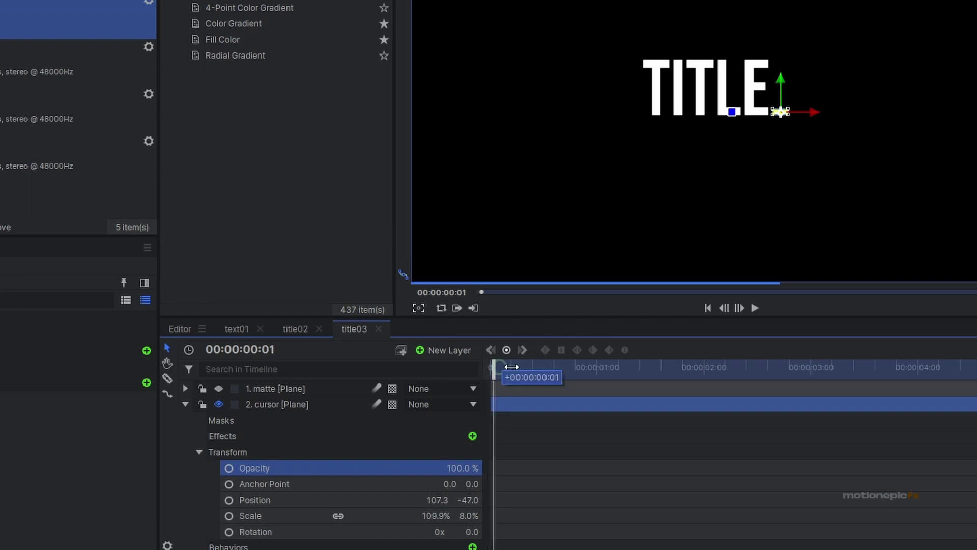
pyautogui.click(229, 467)
pyautogui.moveTo(441, 466); pyautogui.dragTo(397, 467)
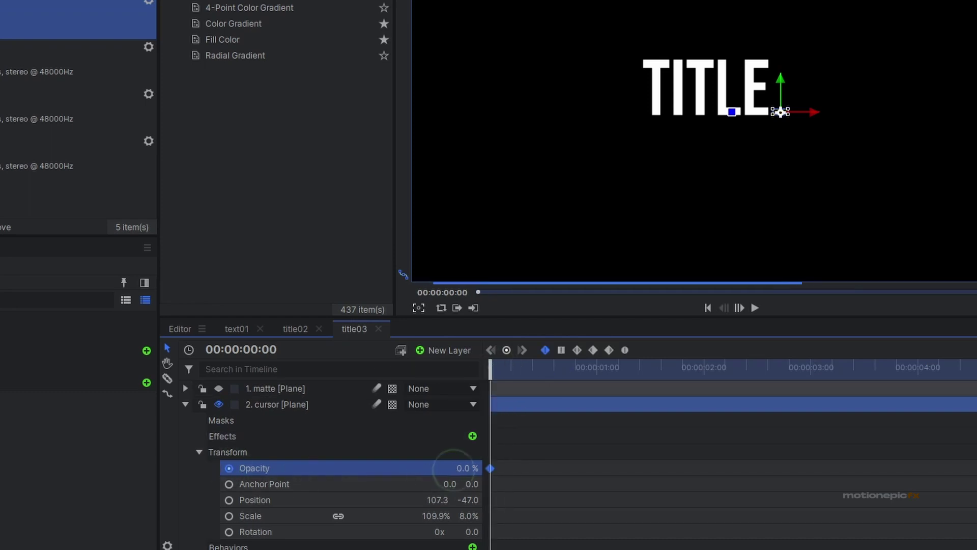
pyautogui.click(526, 366)
pyautogui.moveTo(473, 468); pyautogui.dragTo(514, 468)
pyautogui.hotkey('shift', 'Right')
pyautogui.hotkey('shift', 'Right')
# Step: Copy and paste the opacity keyframes at 1:10 and 2:20 to repeat the blink
pyautogui.moveTo(626, 458); pyautogui.dragTo(483, 482)
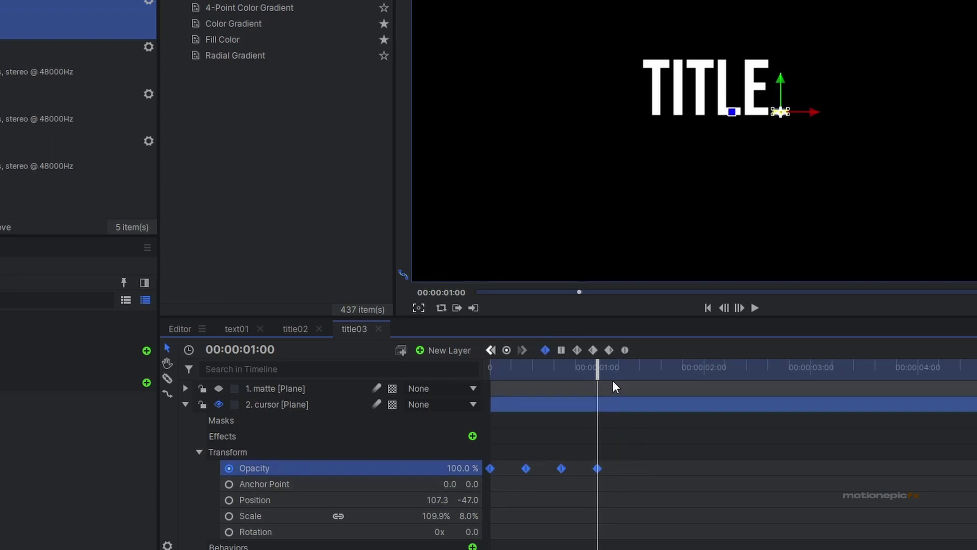
pyautogui.hotkey('shift', 'Right')
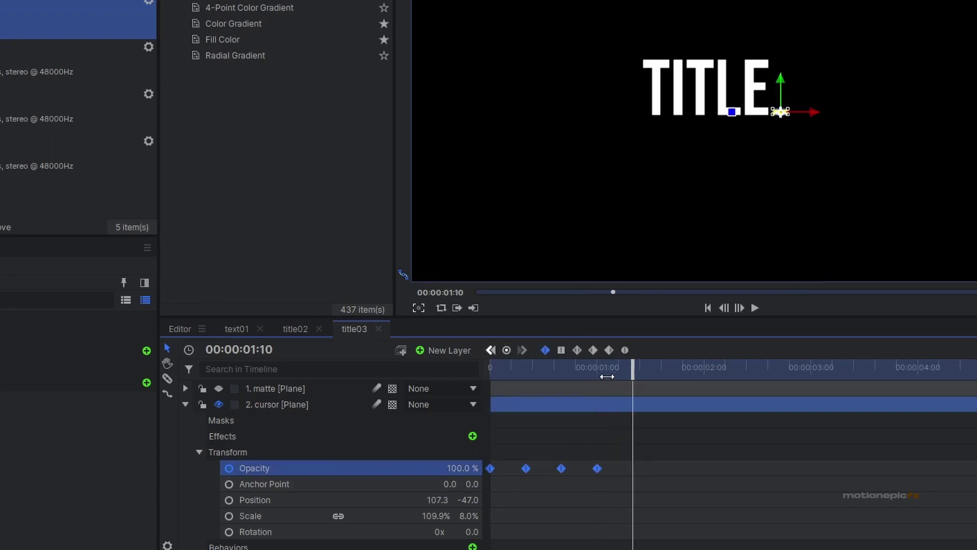
pyautogui.hotkey('ctrl', 'v')
pyautogui.click(736, 371)
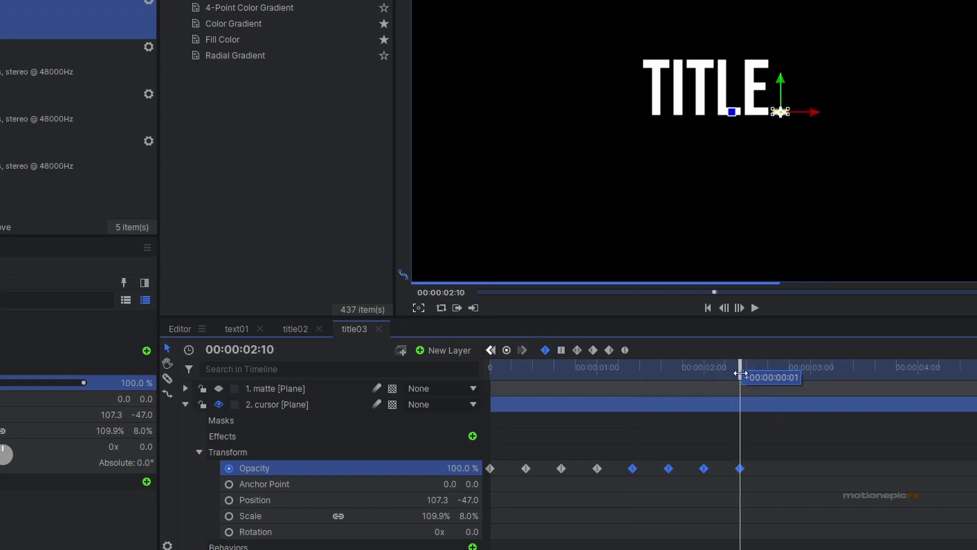
pyautogui.moveTo(789, 462); pyautogui.dragTo(453, 487)
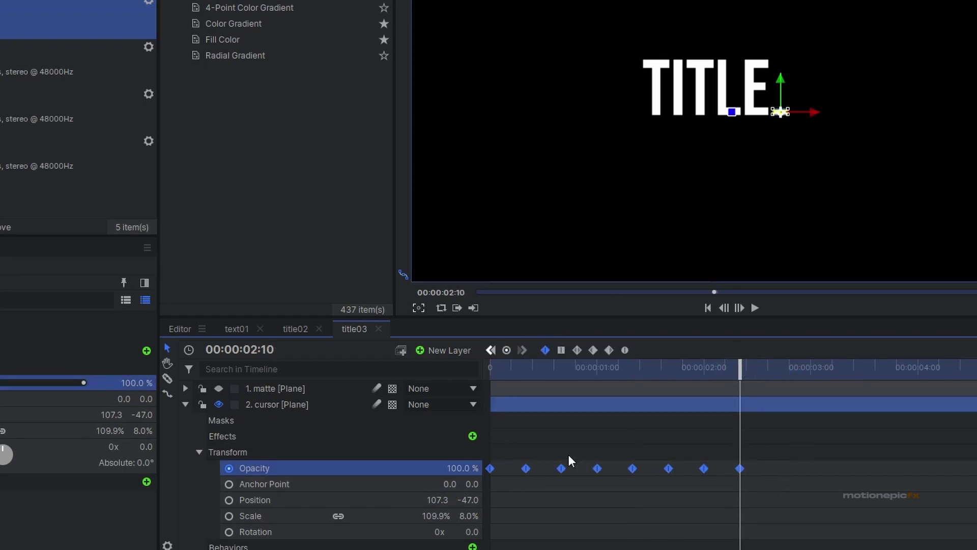
pyautogui.hotkey('shift', 'Right')
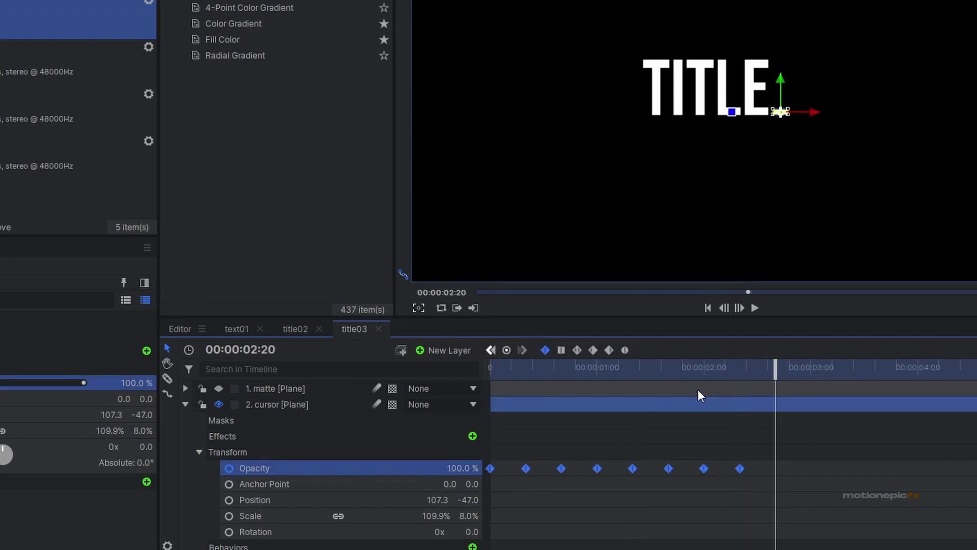
pyautogui.hotkey('ctrl', 'v')
# Step: Preview the blinking cursor from the start, collapse it, and show the magenta matte again
pyautogui.moveTo(515, 368); pyautogui.dragTo(313, 357)
pyautogui.press('space')
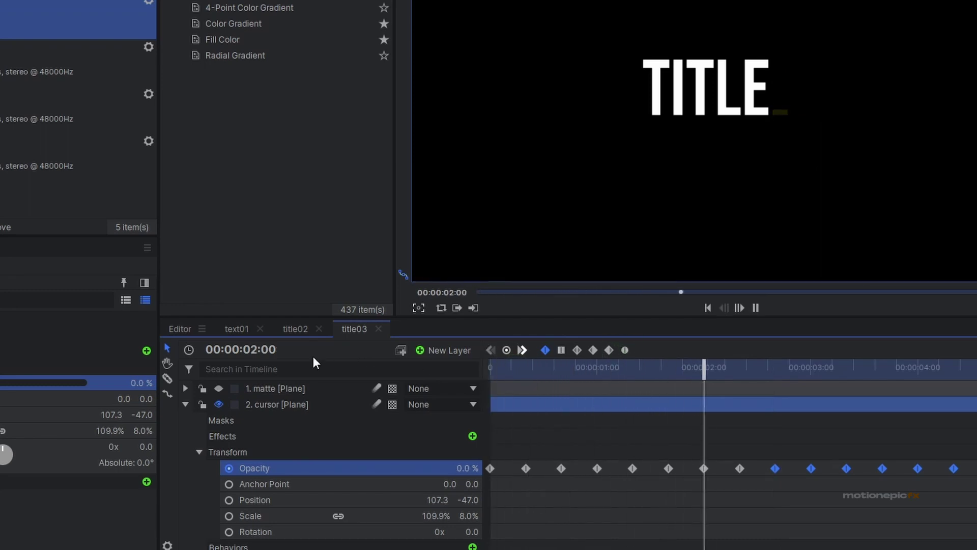
pyautogui.press('space')
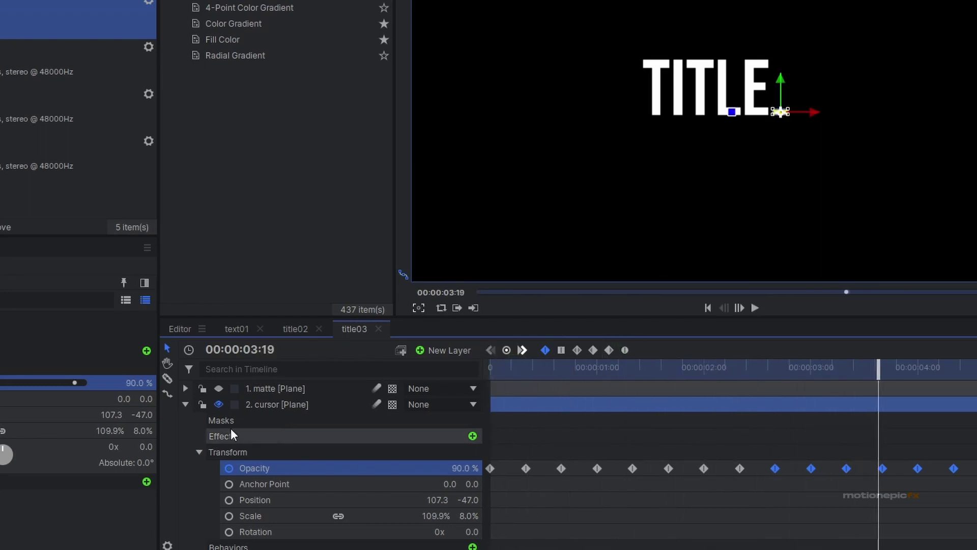
pyautogui.click(185, 404)
pyautogui.click(218, 390)
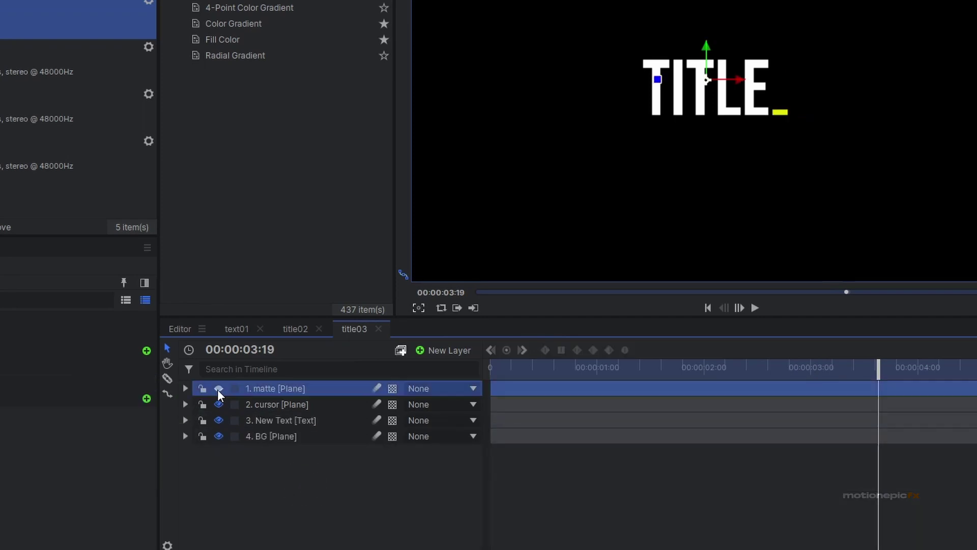
pyautogui.click(217, 389)
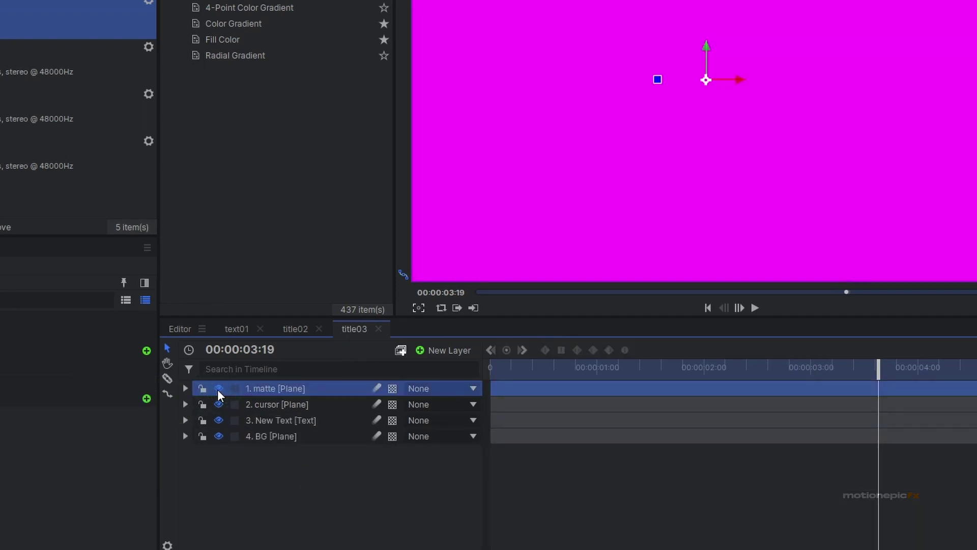
# Step: Lower the matte layer's opacity to 14% and drag it left to X -1054.0
pyautogui.click(218, 389)
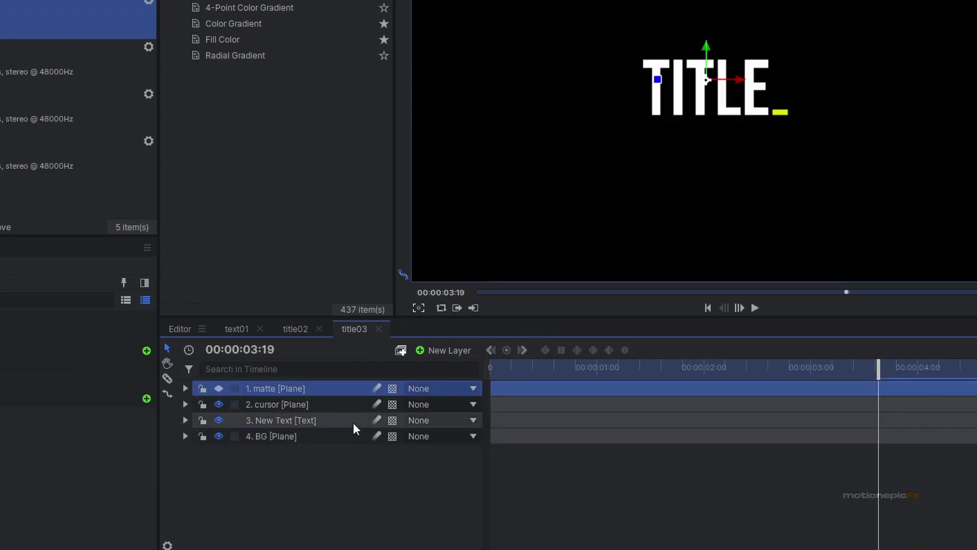
pyautogui.click(219, 389)
pyautogui.click(185, 388)
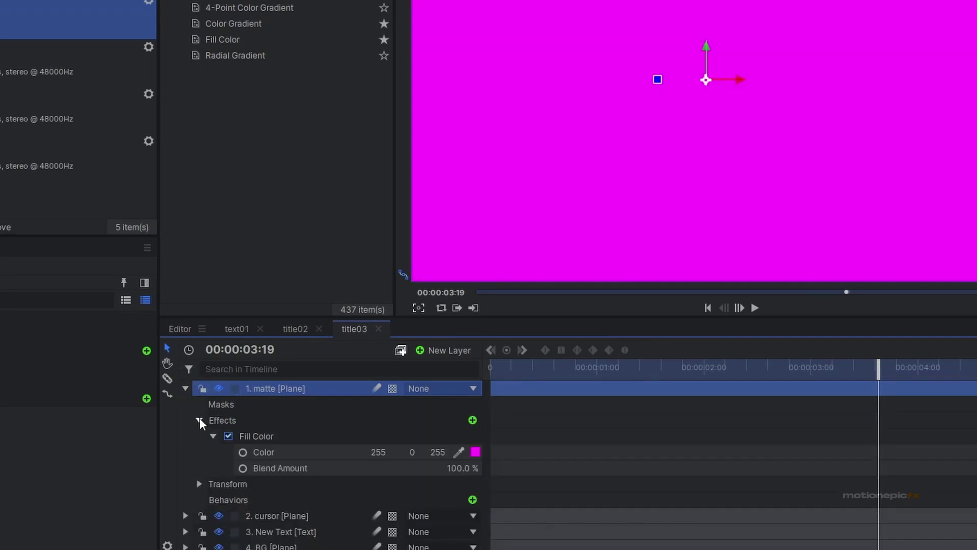
pyautogui.click(199, 420)
pyautogui.click(199, 436)
pyautogui.moveTo(458, 452); pyautogui.dragTo(414, 452)
pyautogui.moveTo(743, 80); pyautogui.dragTo(453, 79)
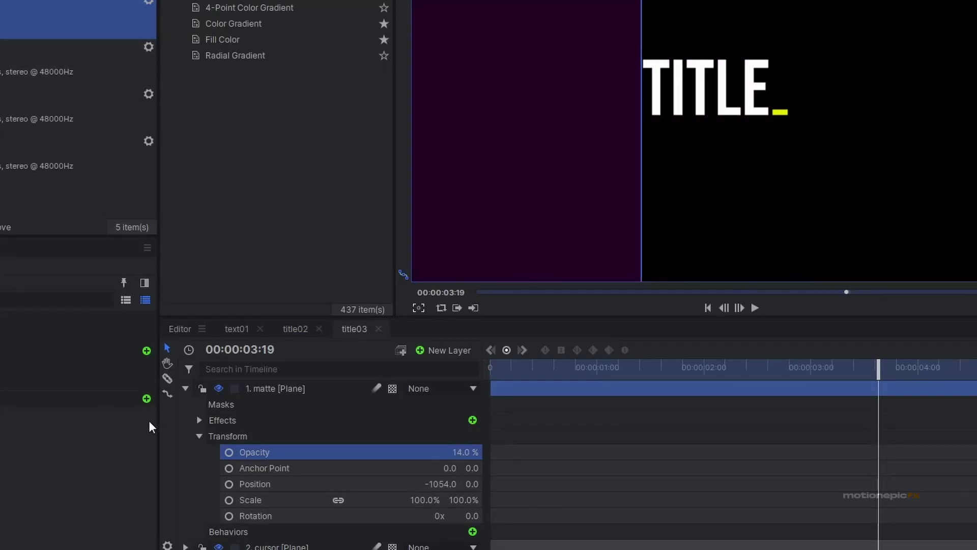
# Step: Start Position keyframing on the matte and move its first keyframe to the timeline start
pyautogui.click(229, 483)
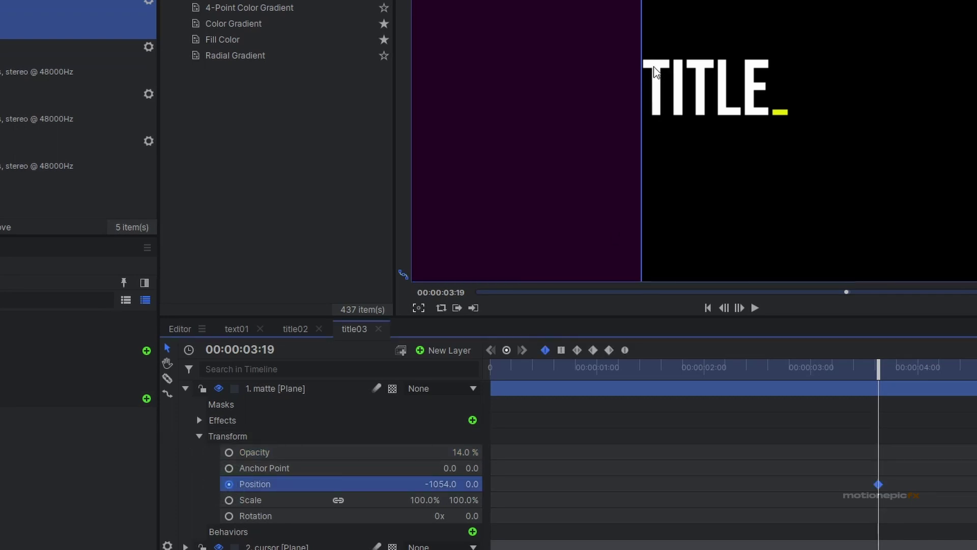
pyautogui.scroll(3, 654, 71)
pyautogui.scroll(-2, 655, 71)
pyautogui.scroll(2, 655, 71)
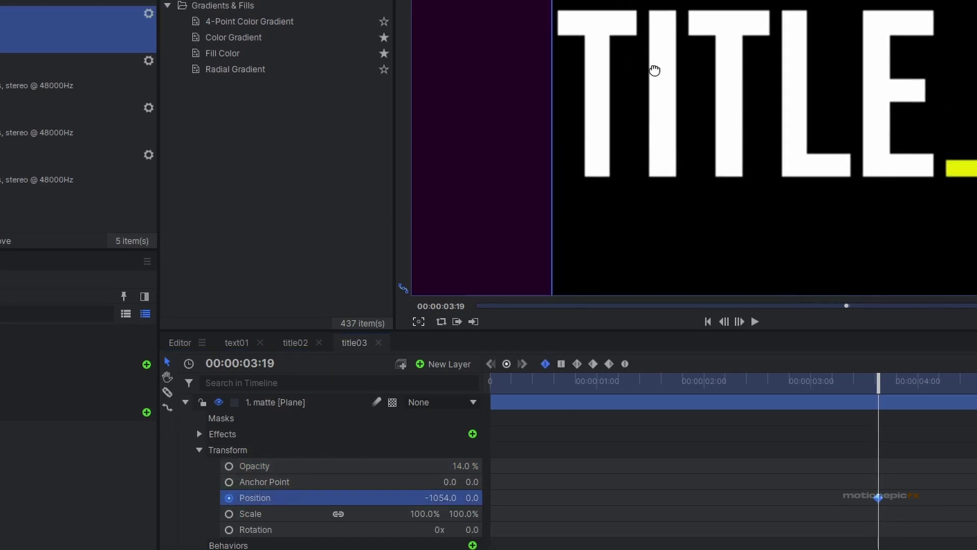
pyautogui.moveTo(654, 70); pyautogui.dragTo(644, 68)
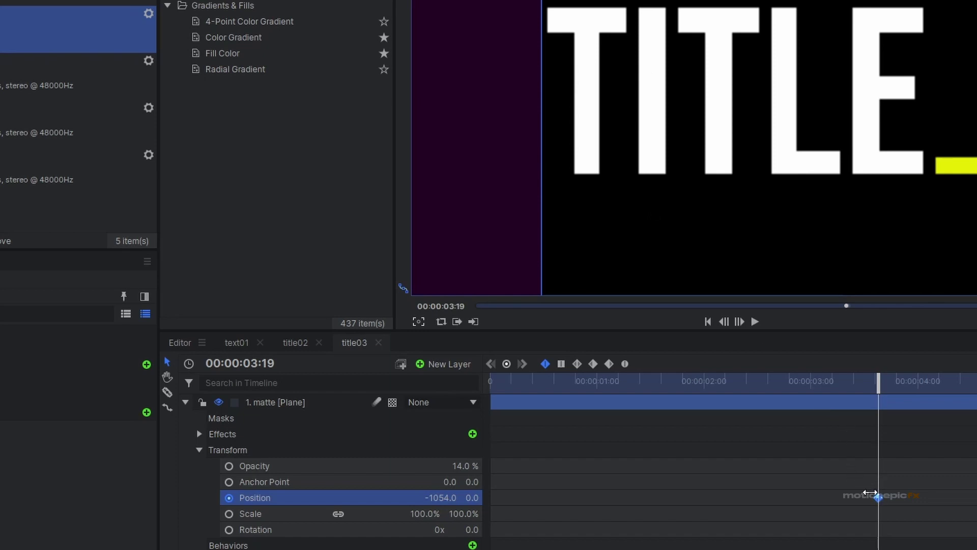
pyautogui.moveTo(868, 508); pyautogui.dragTo(468, 494)
pyautogui.moveTo(503, 381); pyautogui.dragTo(439, 381)
# Step: Add Position keyframes at ten-frame steps, nudging the matte right to uncover the first letters
pyautogui.hotkey('shift', 'Right')
pyautogui.moveTo(439, 497); pyautogui.dragTo(460, 498)
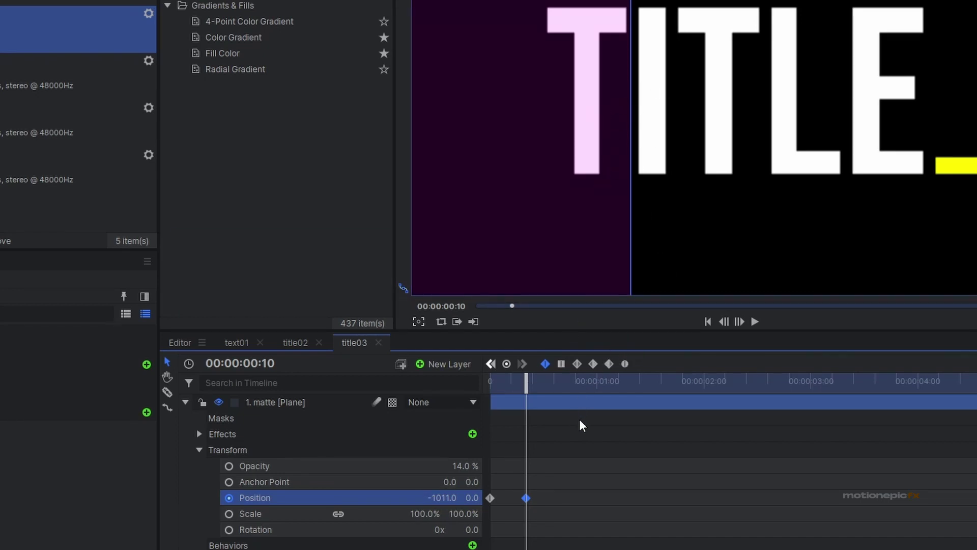
pyautogui.hotkey('shift', 'Right')
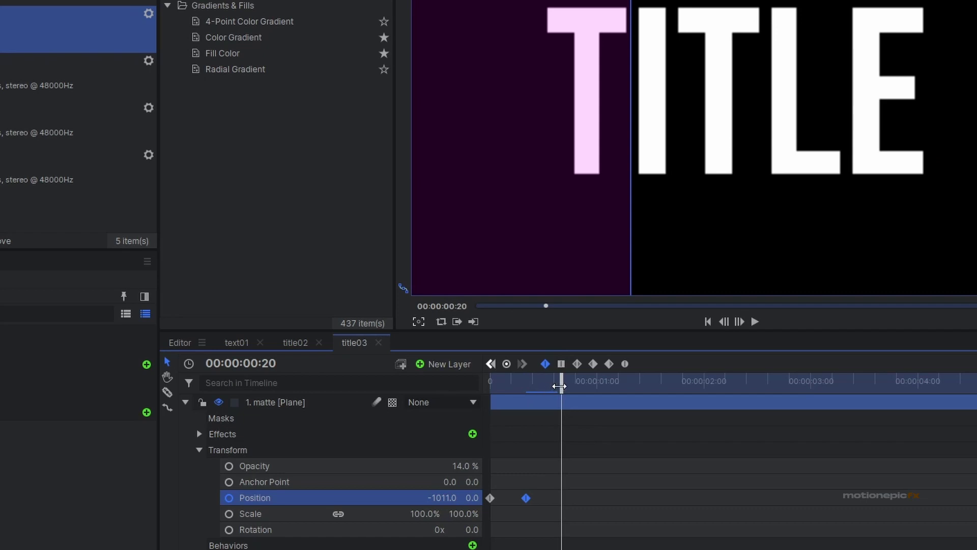
pyautogui.moveTo(563, 385)
pyautogui.mouseDown()
pyautogui.moveTo(534, 386)
pyautogui.moveTo(564, 386)
pyautogui.mouseUp()
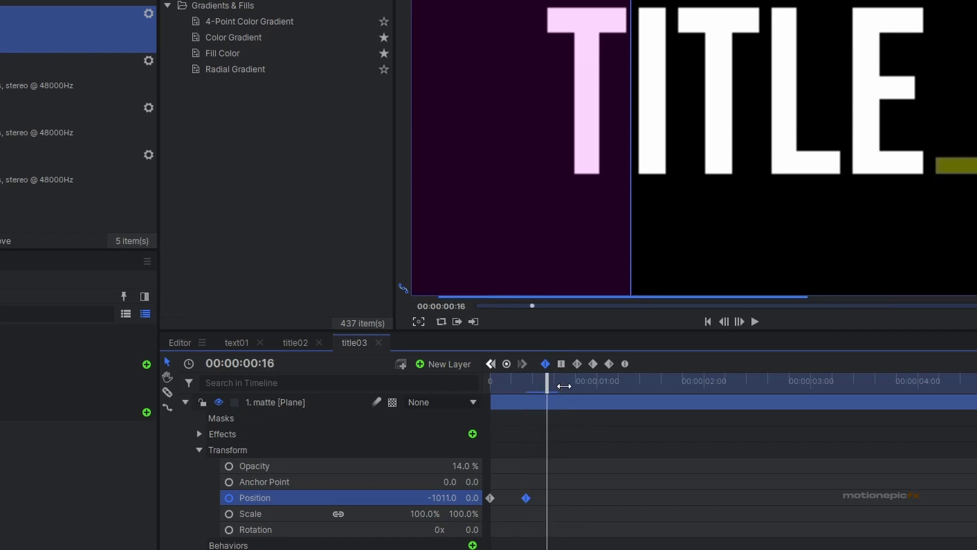
pyautogui.moveTo(451, 495); pyautogui.dragTo(460, 495)
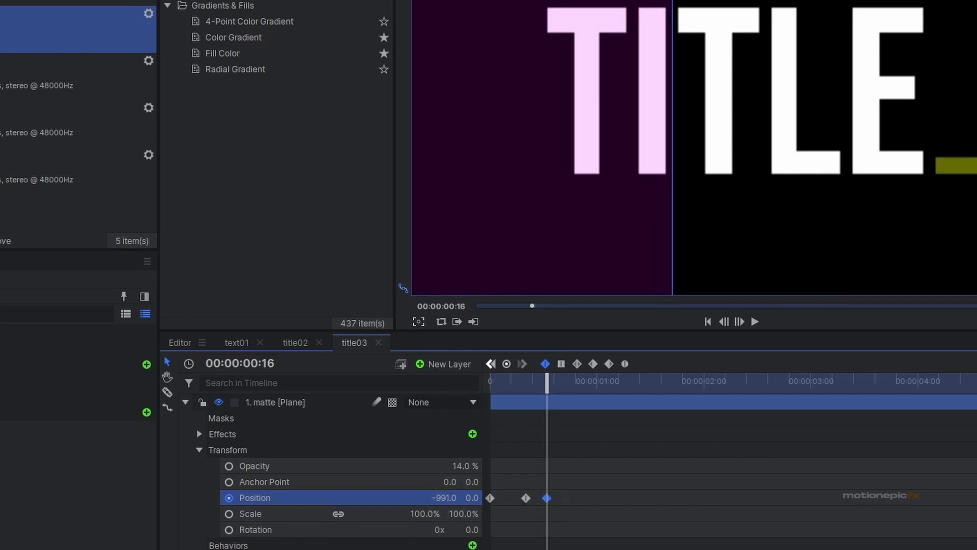
pyautogui.press('Right')
pyautogui.press('Right')
pyautogui.press('Right')
pyautogui.press('Right')
pyautogui.press('Right')
pyautogui.press('Right')
pyautogui.press('Right')
pyautogui.press('Right')
pyautogui.press('Right')
pyautogui.press('Right')
pyautogui.press('Left')
pyautogui.press('Left')
pyautogui.moveTo(446, 495); pyautogui.dragTo(467, 495)
# Step: Add the final reveal keyframes up to X -868.0 at 00:00:01:09, then convert all Position keys to Constant
pyautogui.press('Right')
pyautogui.press('Right')
pyautogui.press('Right')
pyautogui.press('Right')
pyautogui.press('Right')
pyautogui.press('Right')
pyautogui.press('Right')
pyautogui.press('Right')
pyautogui.press('Right')
pyautogui.press('Right')
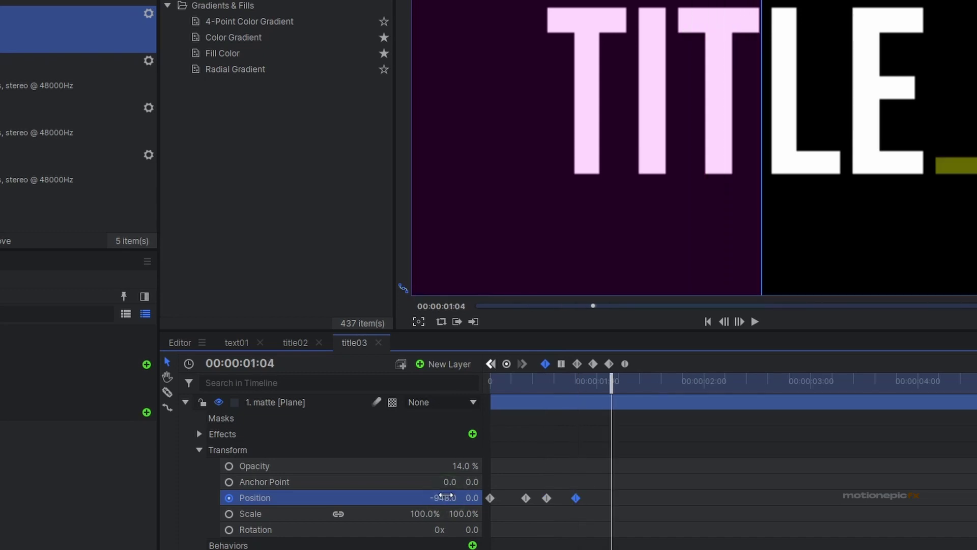
pyautogui.press('Left')
pyautogui.press('Left')
pyautogui.press('Left')
pyautogui.press('Left')
pyautogui.press('Left')
pyautogui.moveTo(443, 497); pyautogui.dragTo(442, 498)
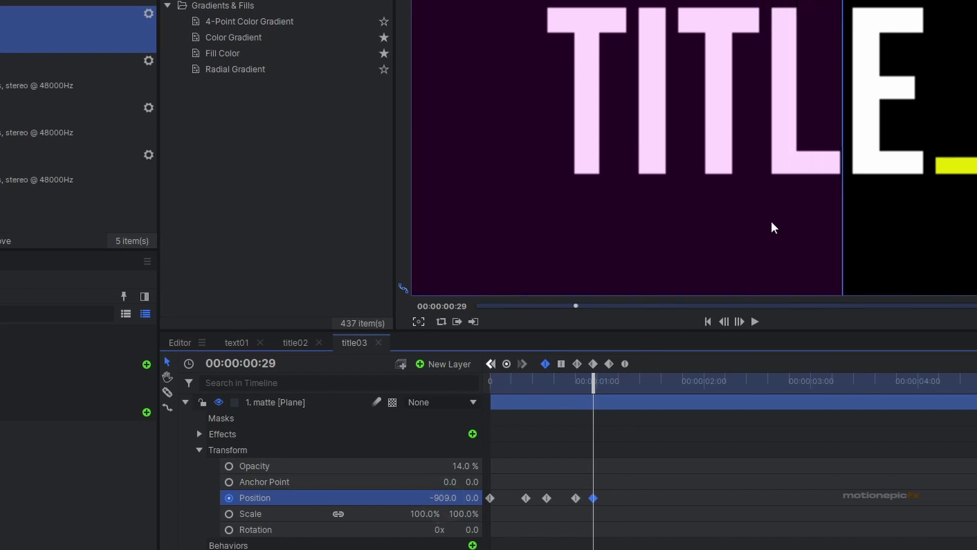
pyautogui.press('Right')
pyautogui.press('Right')
pyautogui.press('Right')
pyautogui.press('Right')
pyautogui.press('Right')
pyautogui.press('Right')
pyautogui.press('Right')
pyautogui.press('Right')
pyautogui.press('Right')
pyautogui.press('Right')
pyautogui.moveTo(445, 497); pyautogui.dragTo(451, 497)
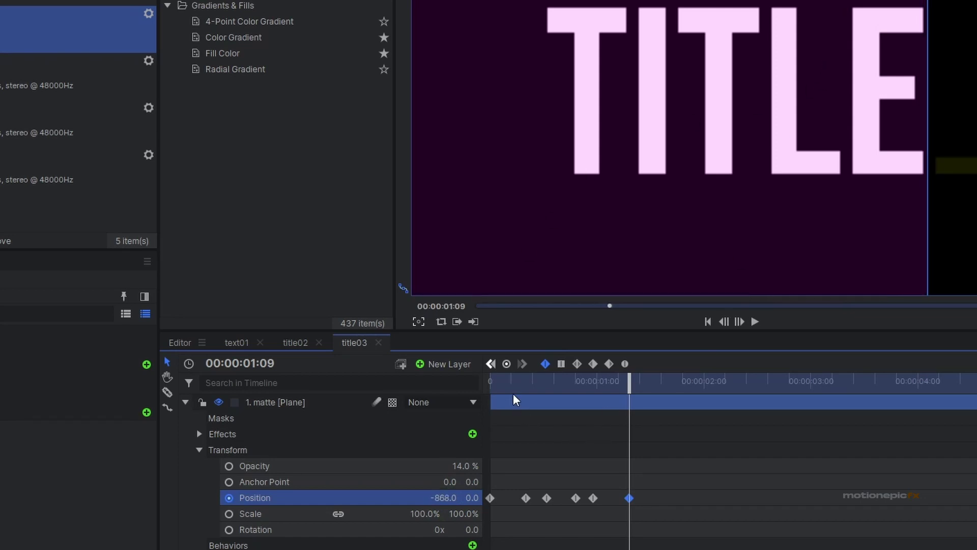
pyautogui.moveTo(665, 473); pyautogui.dragTo(487, 501)
pyautogui.click(561, 364)
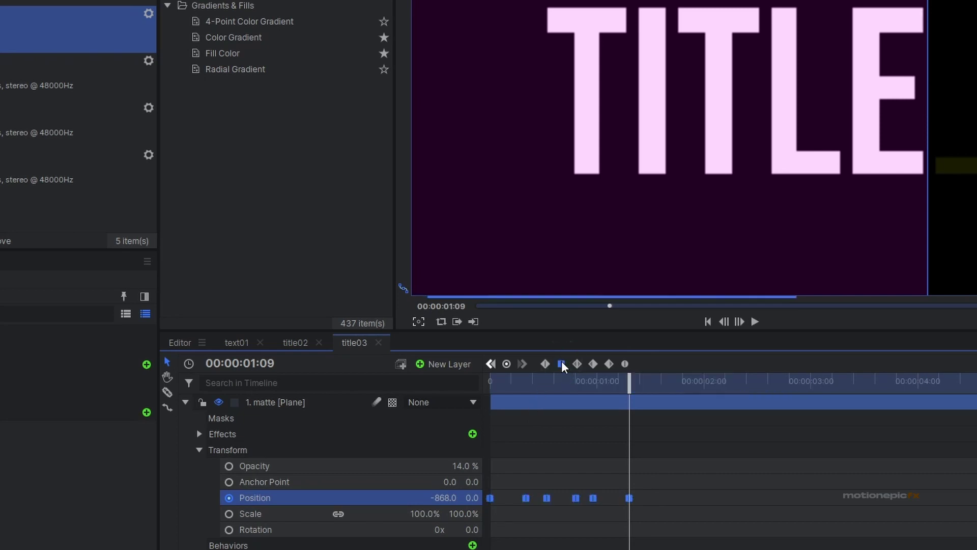
# Step: Hide and collapse the matte layer, then apply Set Matte [Layer only] to New Text via the 'set' search
pyautogui.click(219, 402)
pyautogui.click(185, 402)
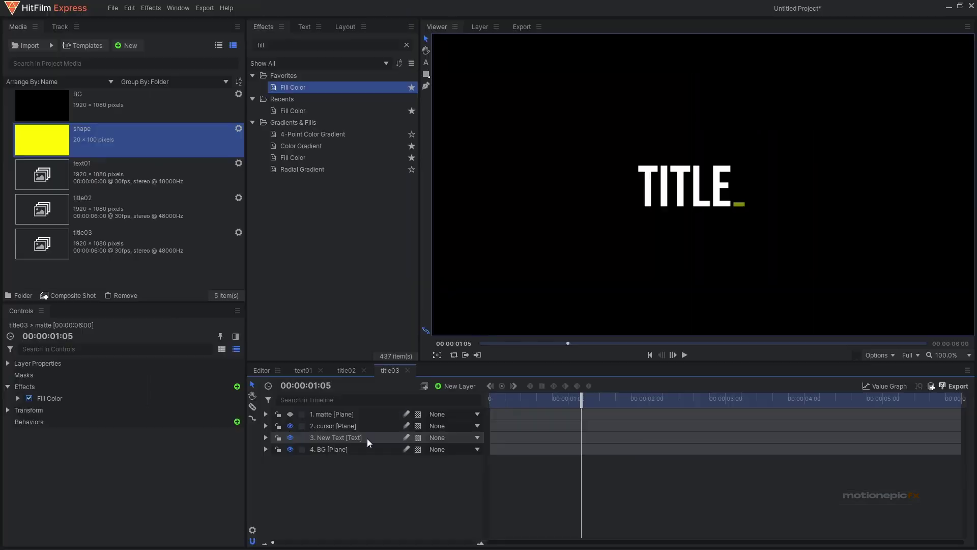
pyautogui.click(323, 434)
pyautogui.doubleClick(268, 45)
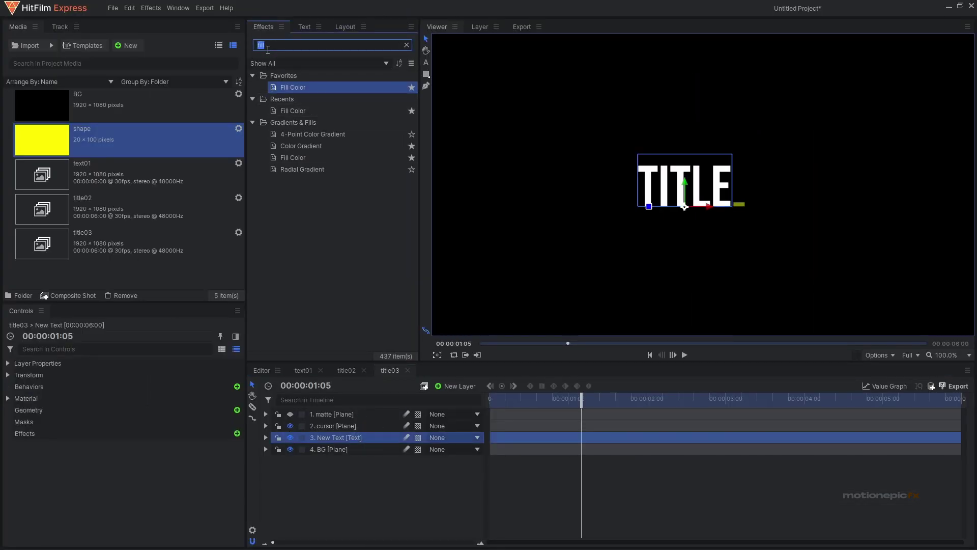
pyautogui.click(316, 87)
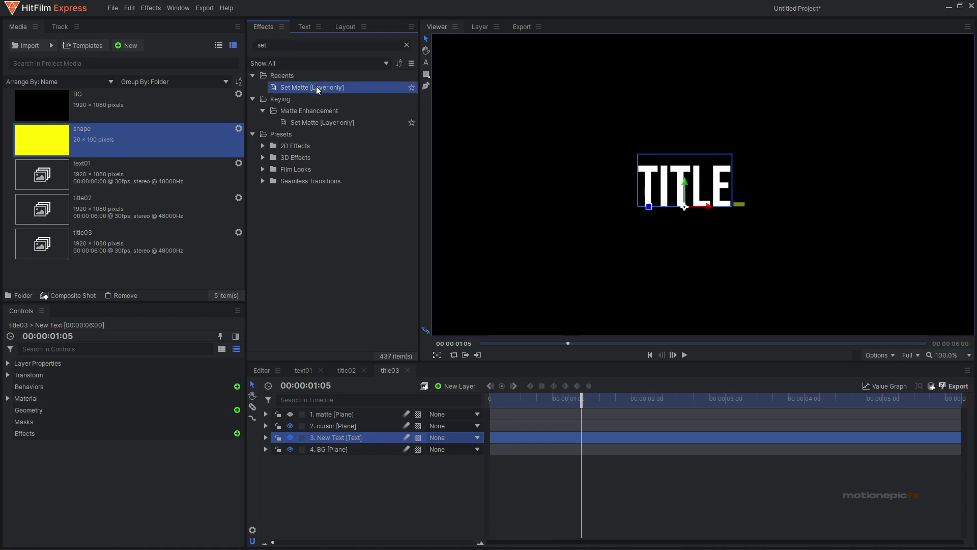
pyautogui.doubleClick(316, 87)
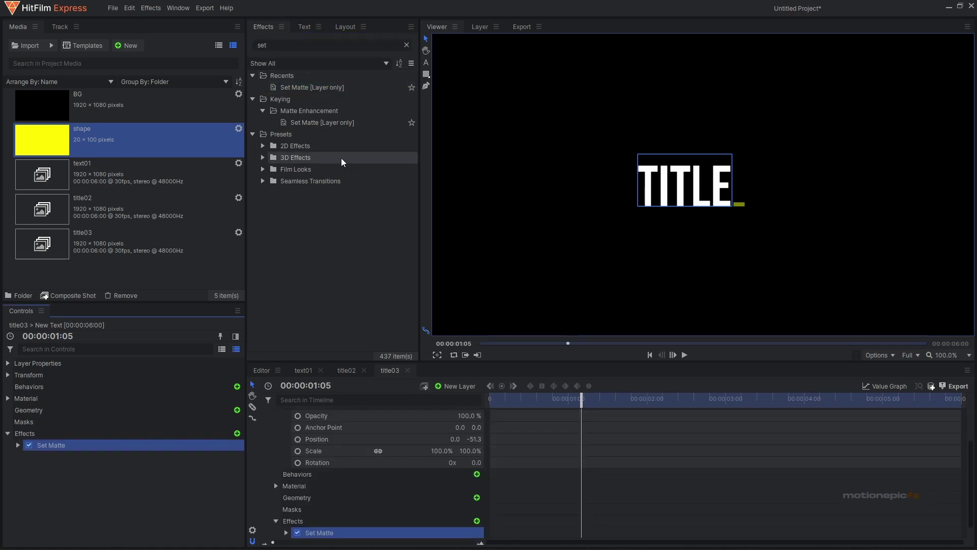
# Step: Set New Text's Set Matte source to 1. matte, blend to Subtract, and tick Invert
pyautogui.click(267, 437)
pyautogui.click(266, 437)
pyautogui.click(276, 448)
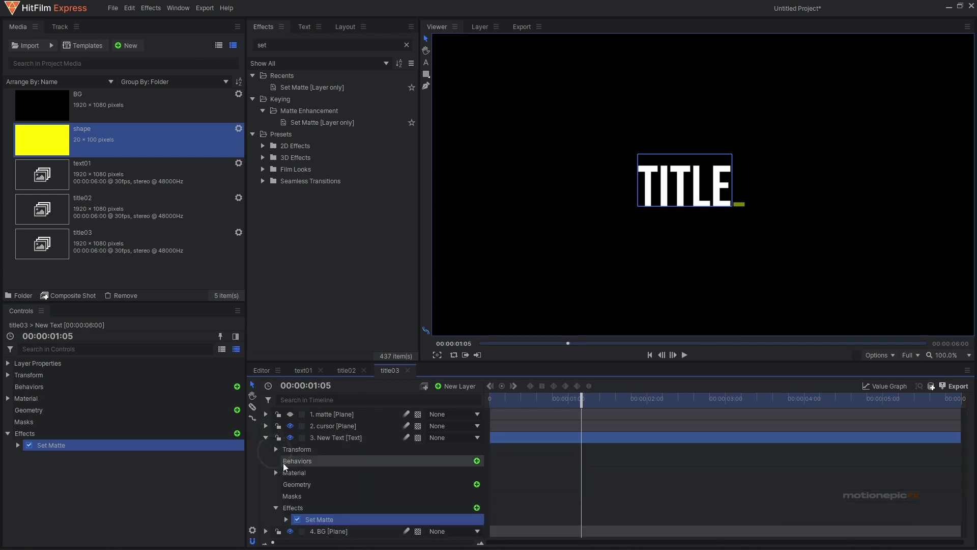
pyautogui.click(286, 518)
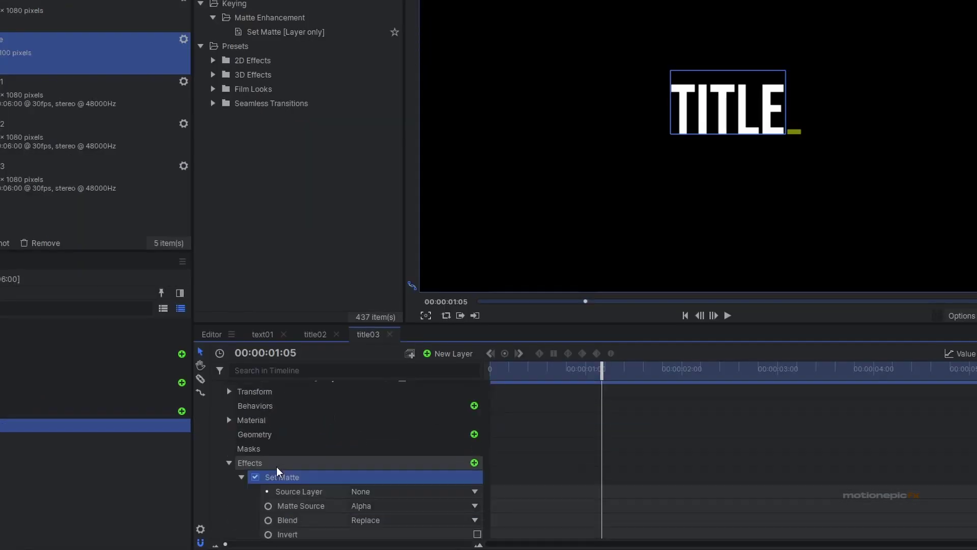
pyautogui.scroll(-1, 278, 472)
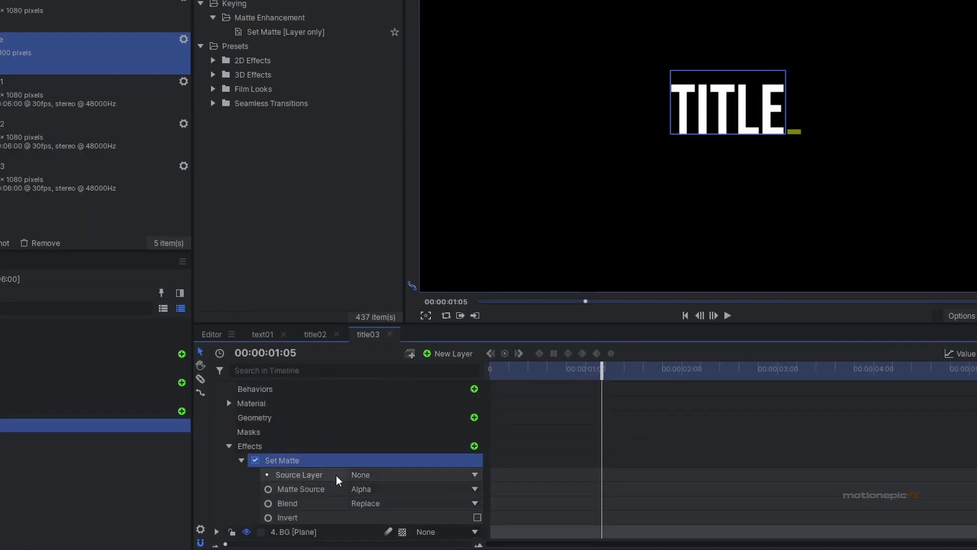
pyautogui.click(385, 478)
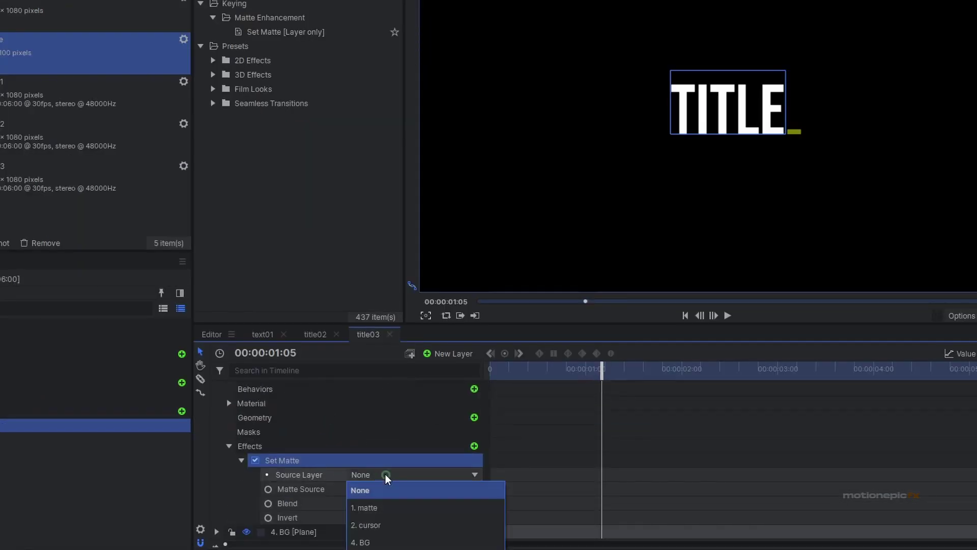
pyautogui.click(370, 508)
pyautogui.click(382, 503)
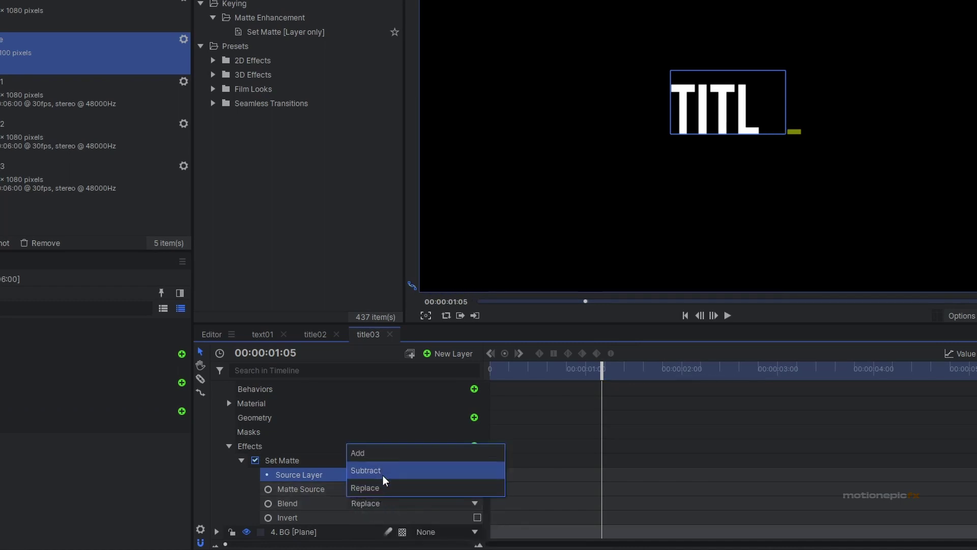
pyautogui.click(384, 469)
pyautogui.click(476, 517)
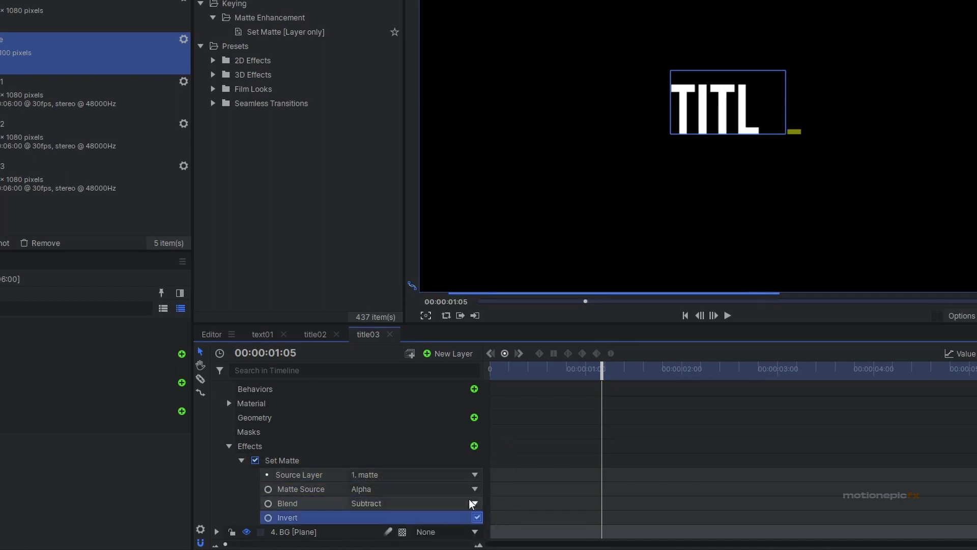
# Step: Play the letter-by-letter TITLE reveal from the start, then collapse the New Text layer
pyautogui.press('Home')
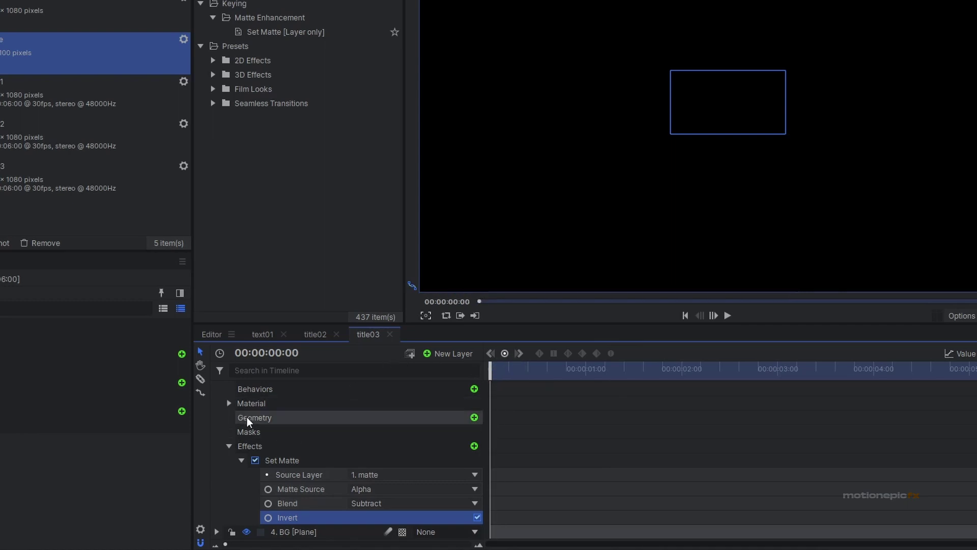
pyautogui.scroll(2, 588, 417)
pyautogui.press('space')
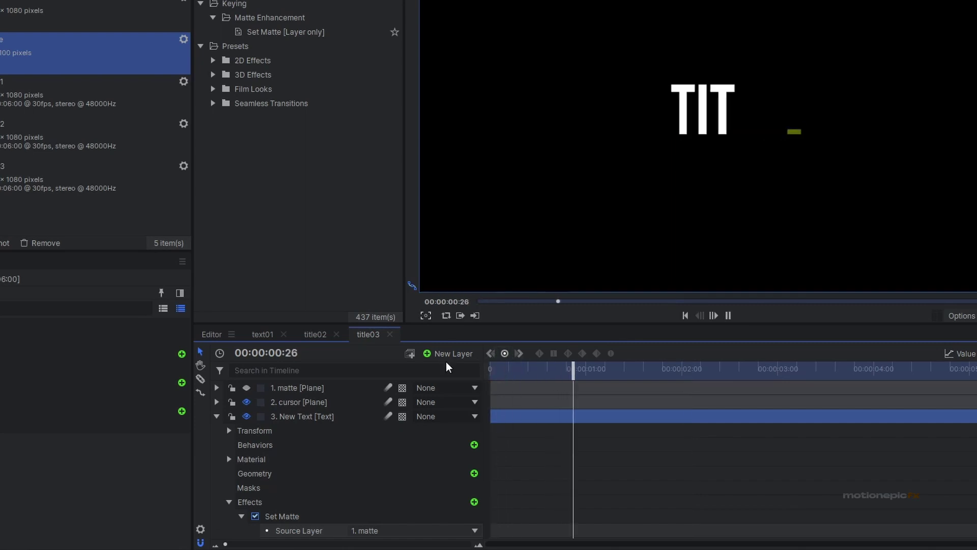
pyautogui.press('space')
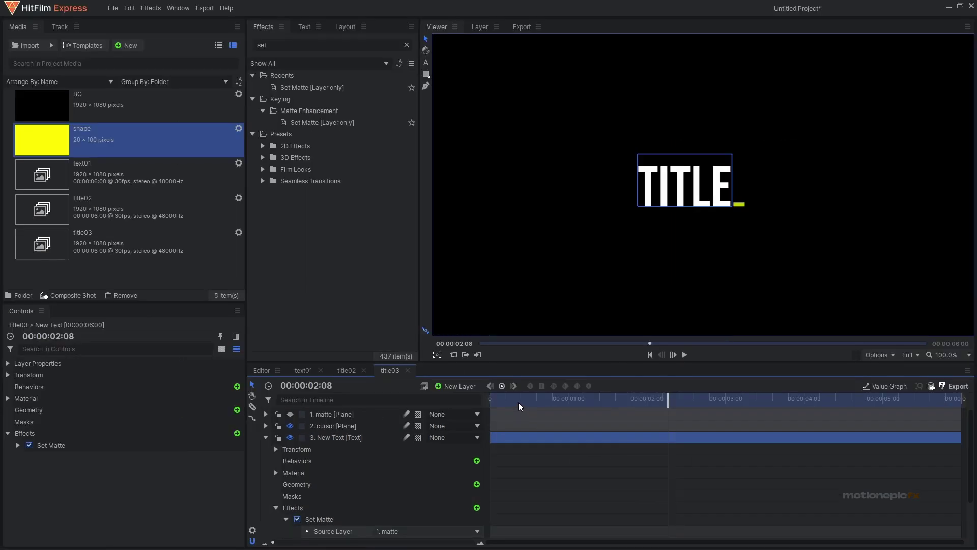
pyautogui.moveTo(518, 402); pyautogui.dragTo(490, 402)
pyautogui.click(266, 437)
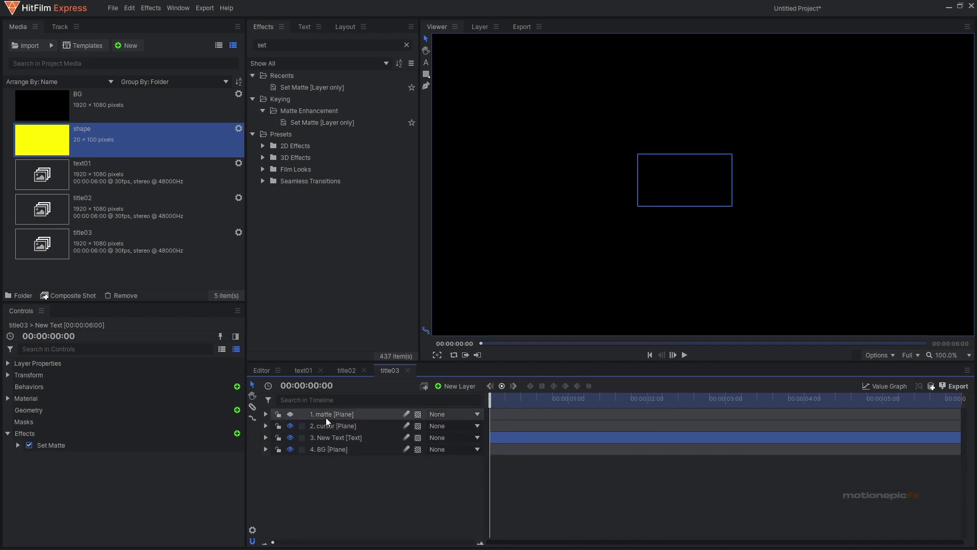
# Step: With the matte shown, drag the yellow cursor bar left in the Viewer
pyautogui.click(290, 413)
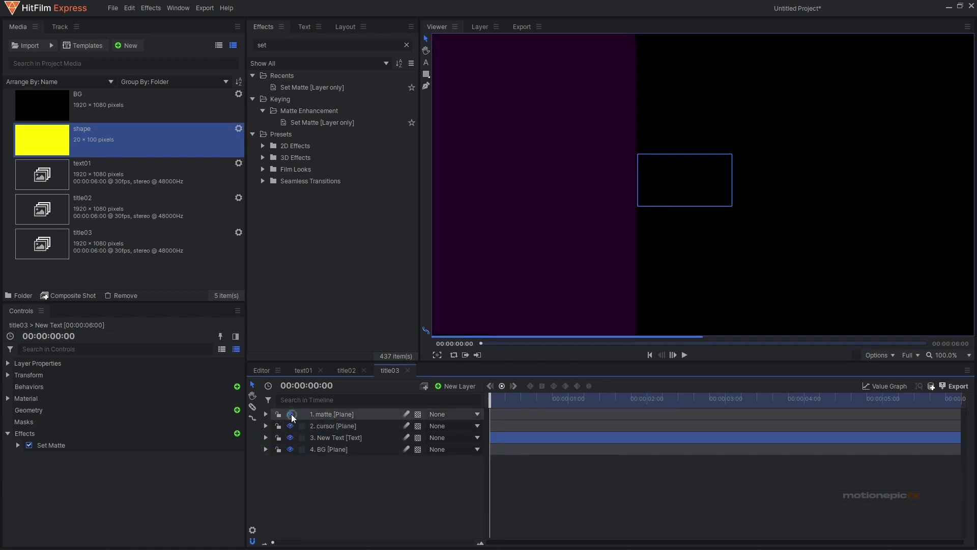
pyautogui.click(330, 428)
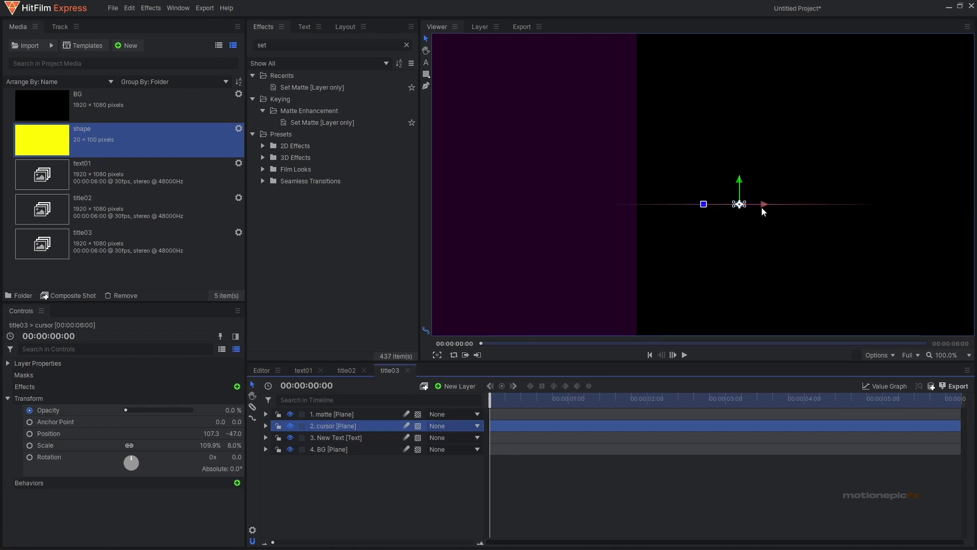
pyautogui.moveTo(761, 207); pyautogui.dragTo(668, 208)
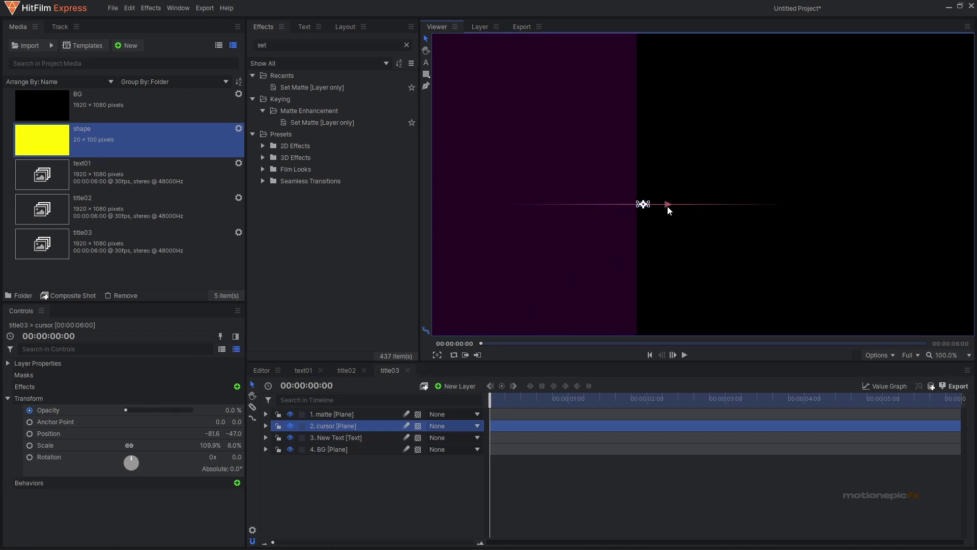
pyautogui.scroll(3, 667, 206)
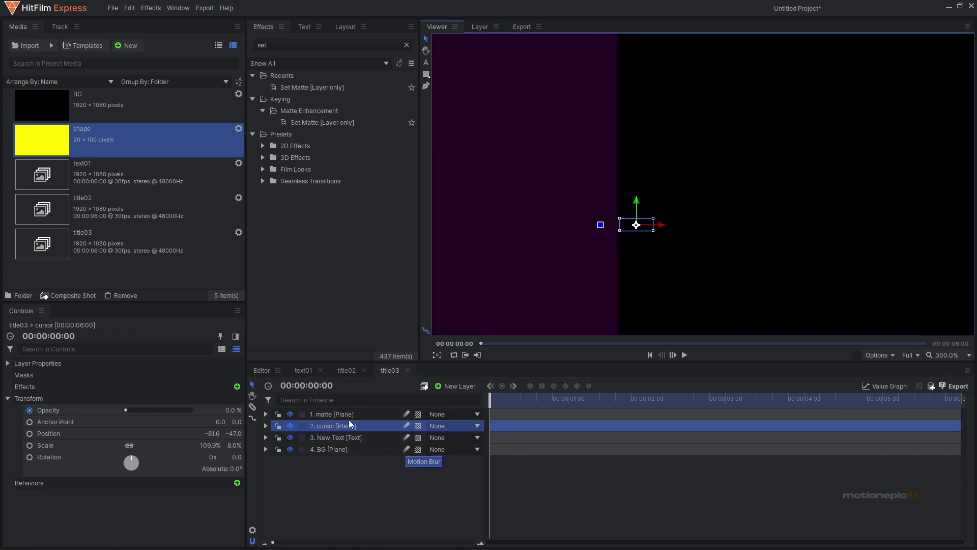
# Step: Hide the matte again and set the cursor layer's track matte to 1. matte
pyautogui.click(290, 414)
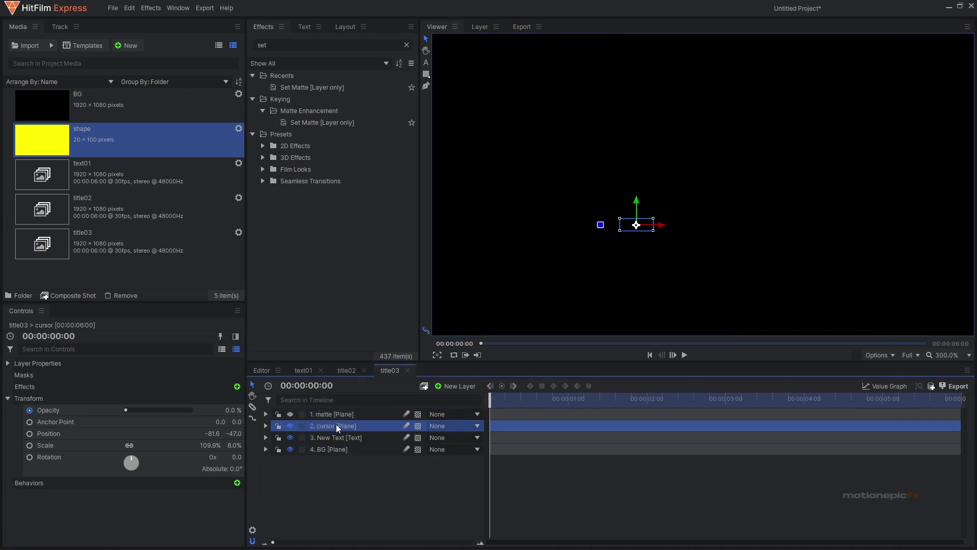
pyautogui.click(436, 425)
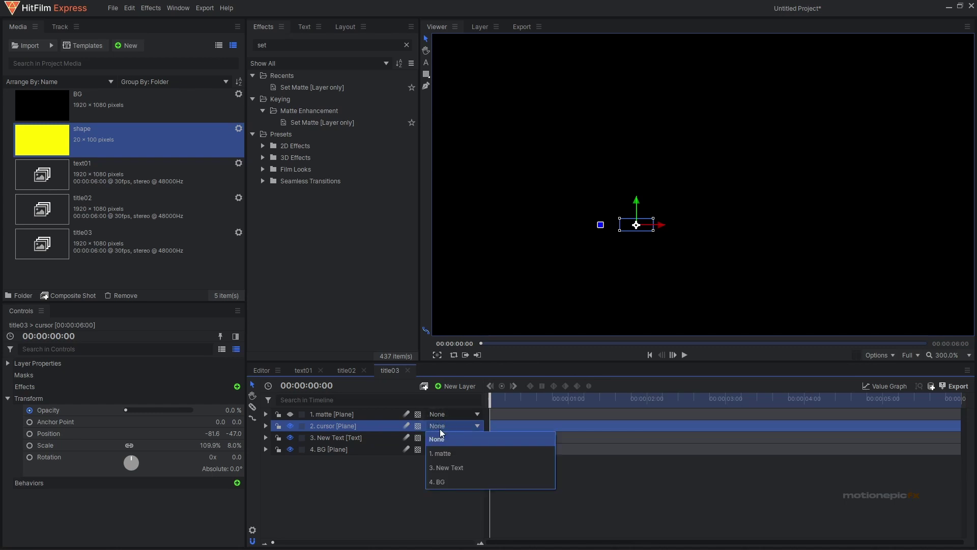
pyautogui.click(445, 452)
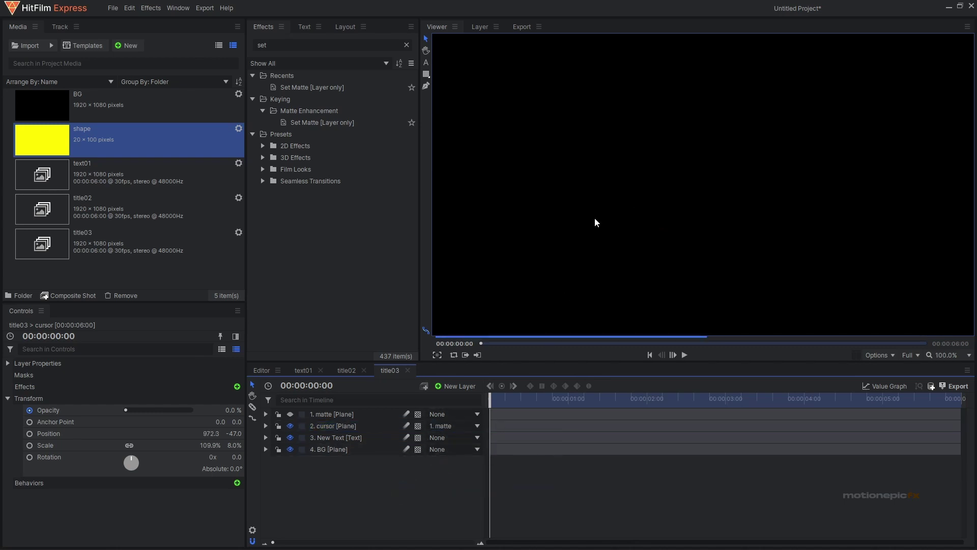
pyautogui.scroll(-5, 595, 218)
pyautogui.press('space')
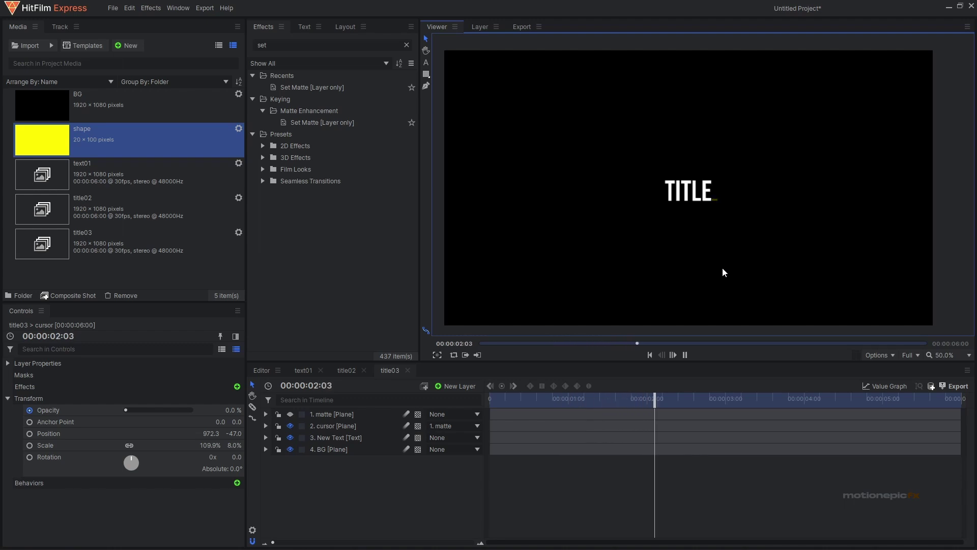
pyautogui.press('Home')
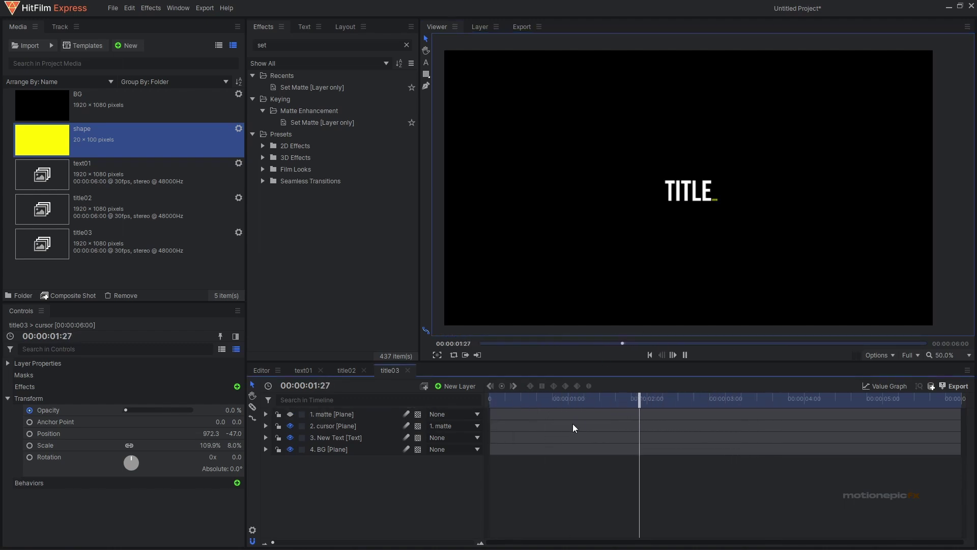
pyautogui.press('space')
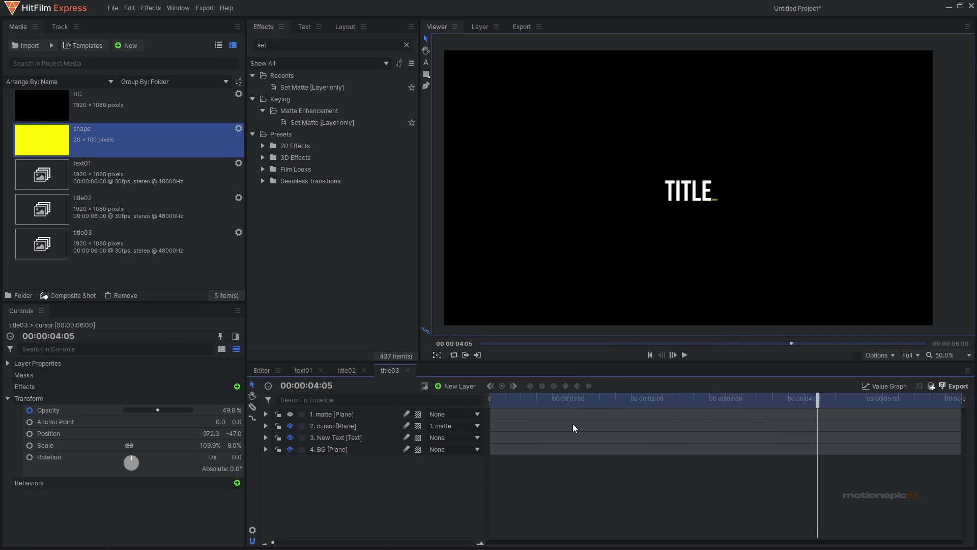